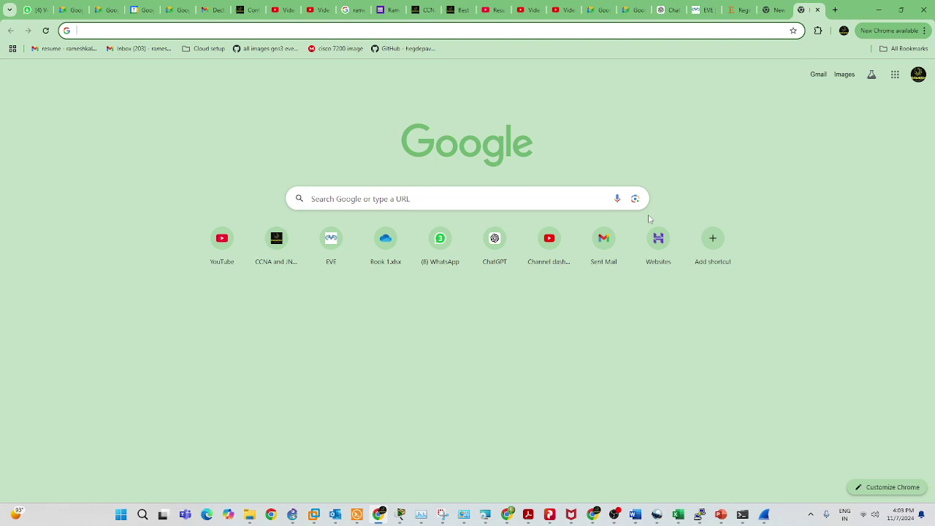
Google 'pearon jumper' and open the Pearson VUE Juniper Networks Certification Program (JNCP) result.
{"action": "type", "text": "pearon"}
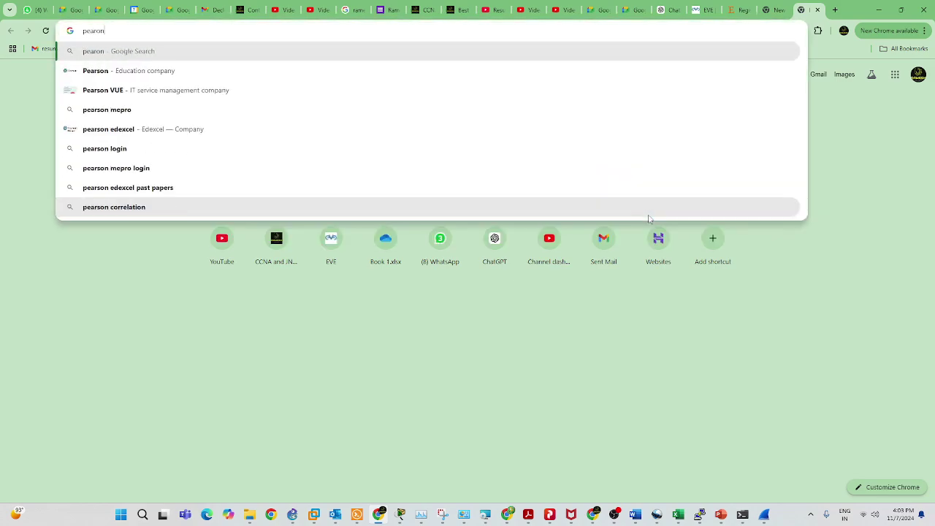
{"action": "type", "text": " ju"}
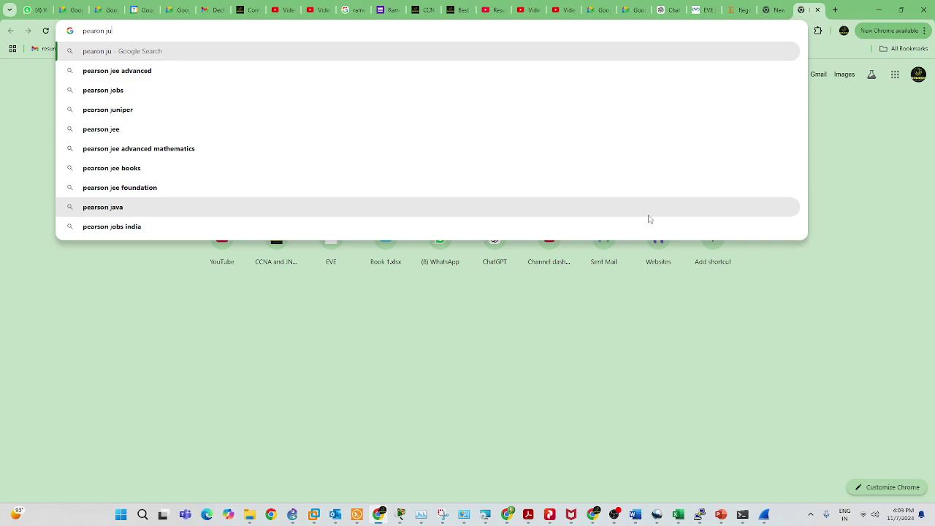
{"action": "type", "text": "mper"}
{"action": "key", "text": "Return"}
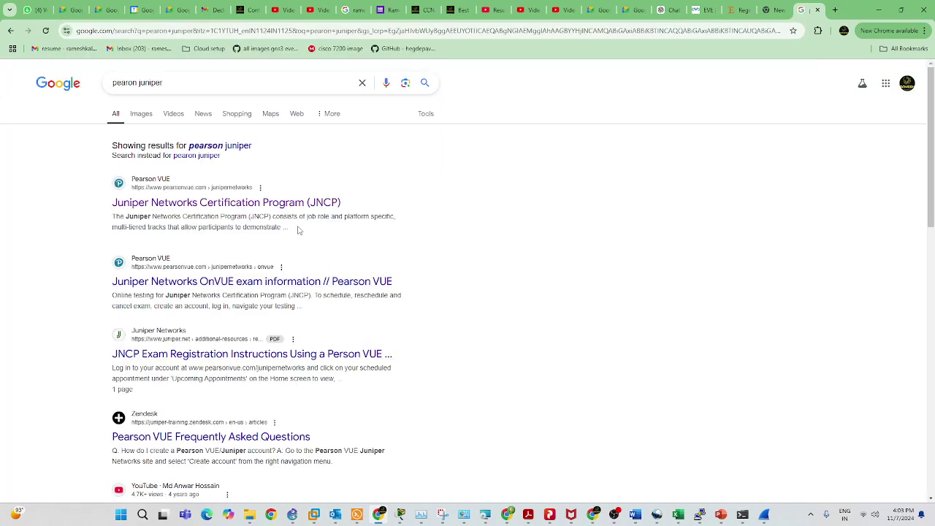
{"action": "left_click", "coordinate": [239, 209]}
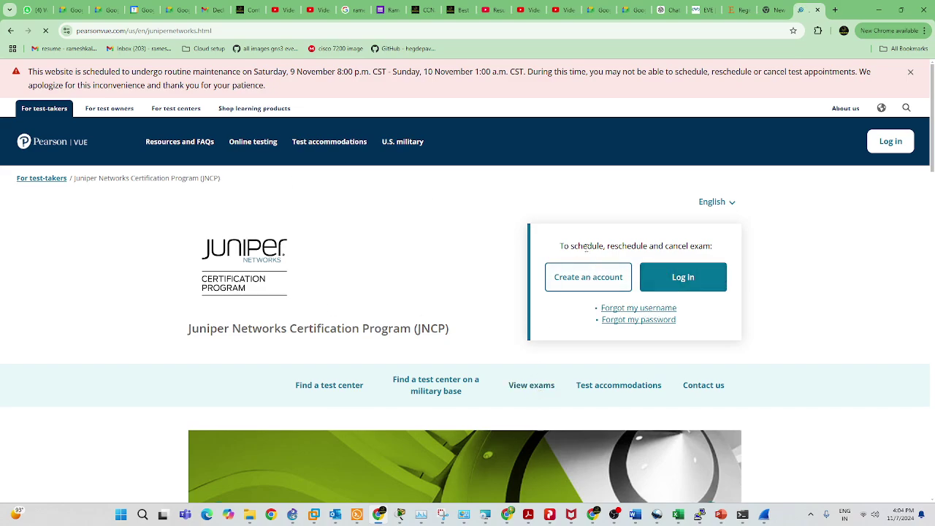
Close the scheduled maintenance banner and go to the Juniper Networks sign-in page via Log in.
{"action": "left_click", "coordinate": [912, 73]}
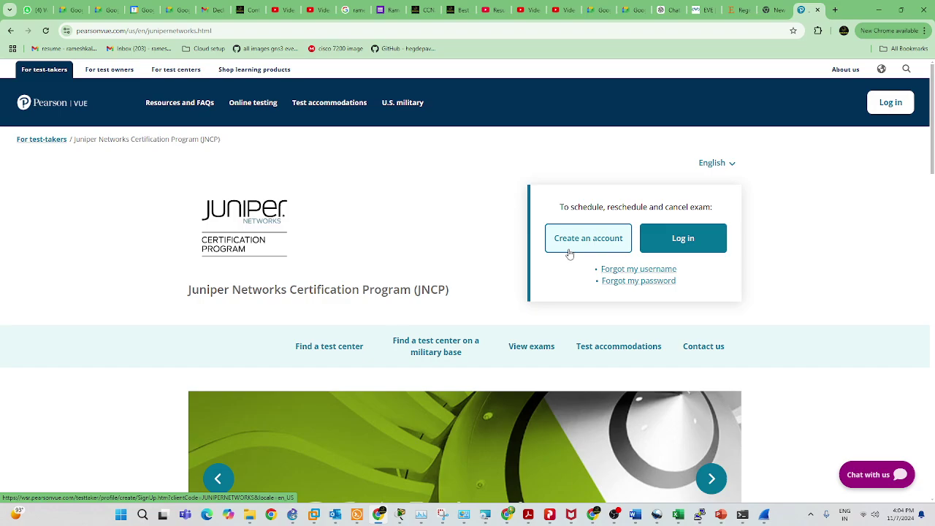
{"action": "left_click", "coordinate": [682, 245]}
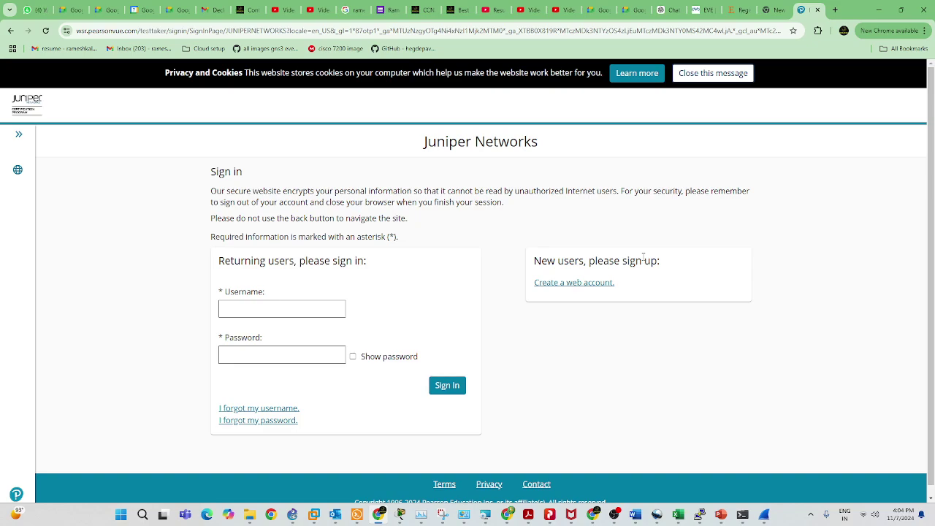
Enter the account's e-mail username and password on the returning-user form and sign in.
{"action": "left_click", "coordinate": [234, 307]}
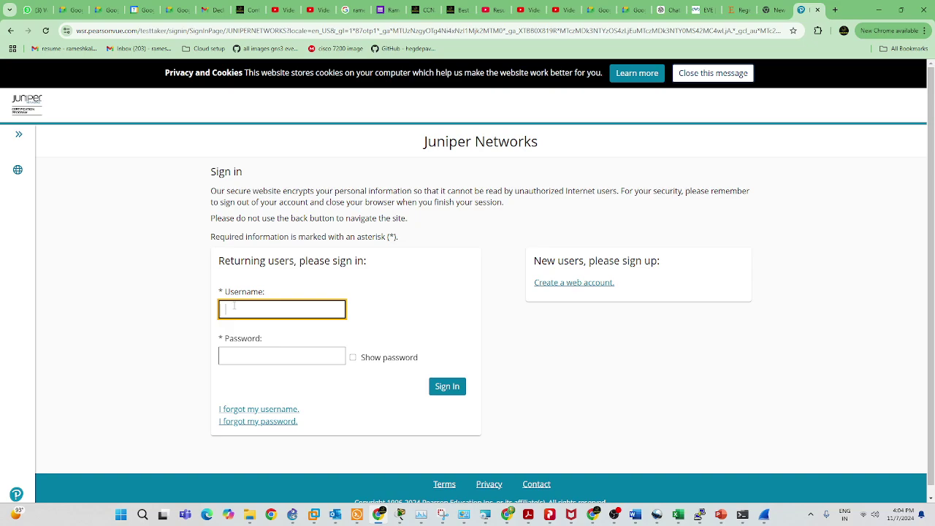
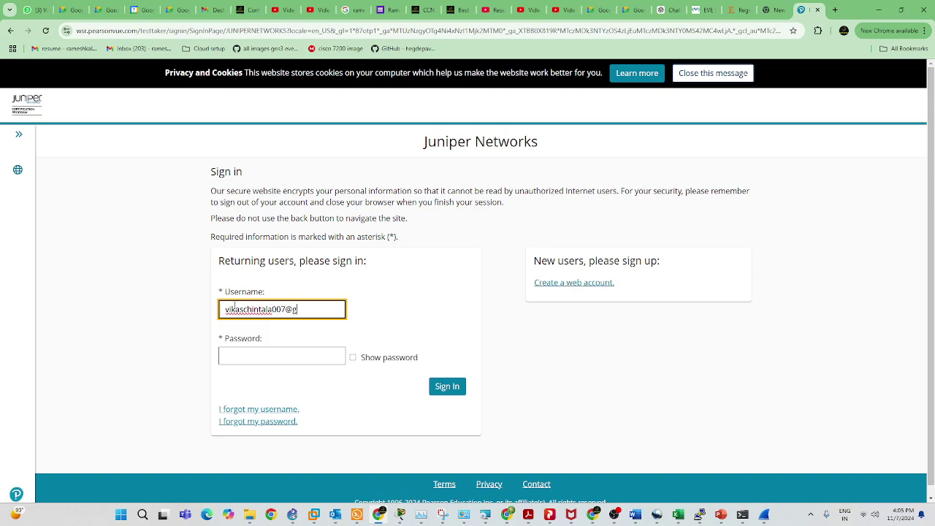
{"action": "left_click", "coordinate": [281, 361]}
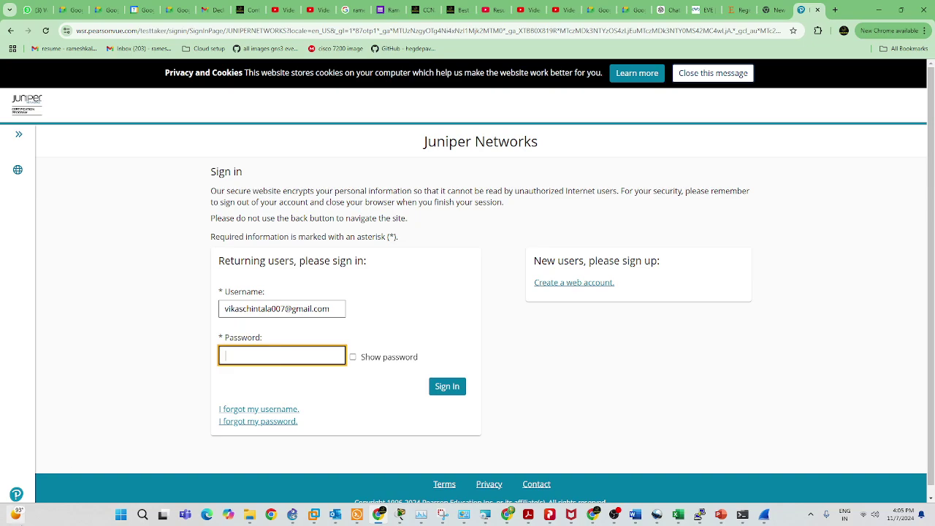
{"action": "mouse_move", "coordinate": [15, 514]}
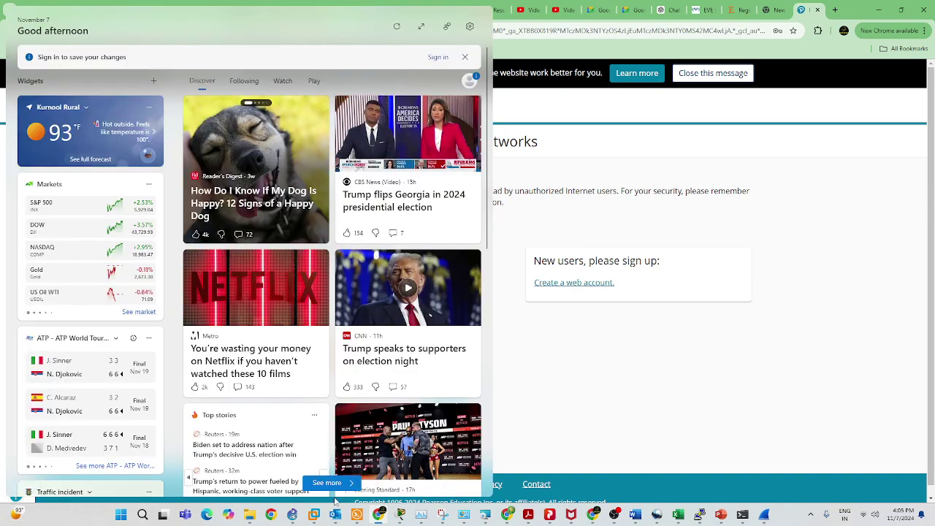
{"action": "key", "text": "BackSpace"}
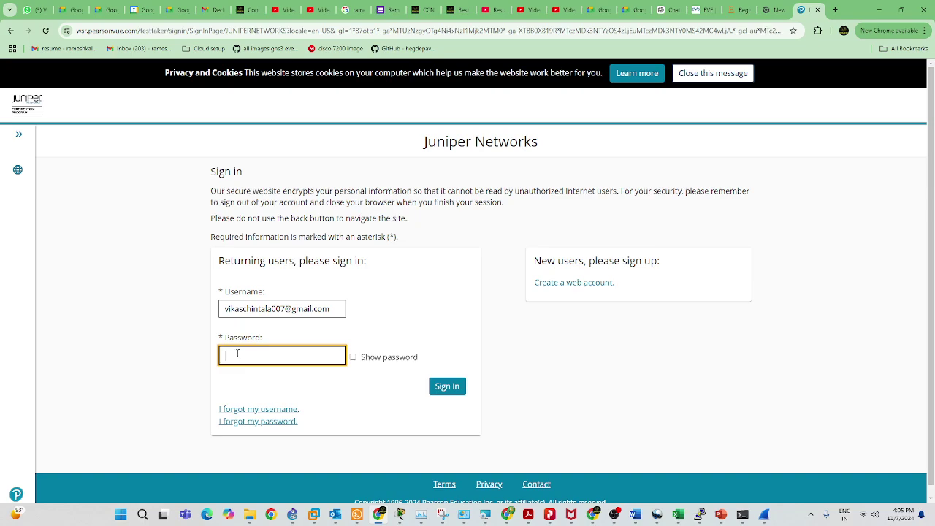
{"action": "type", "text": "•"}
{"action": "left_click", "coordinate": [440, 386]}
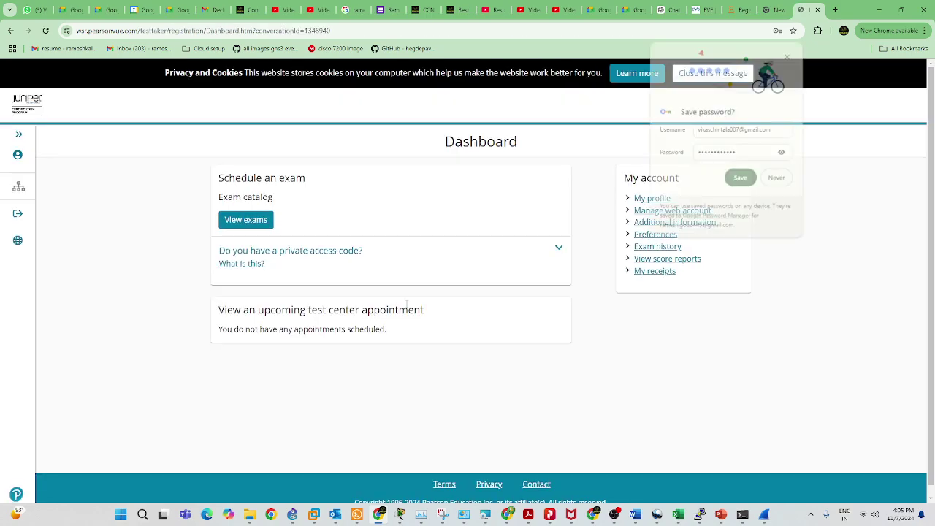
Decline Chrome's password save, look through the My profile details, then go back to Dashboard.
{"action": "left_click", "coordinate": [775, 180]}
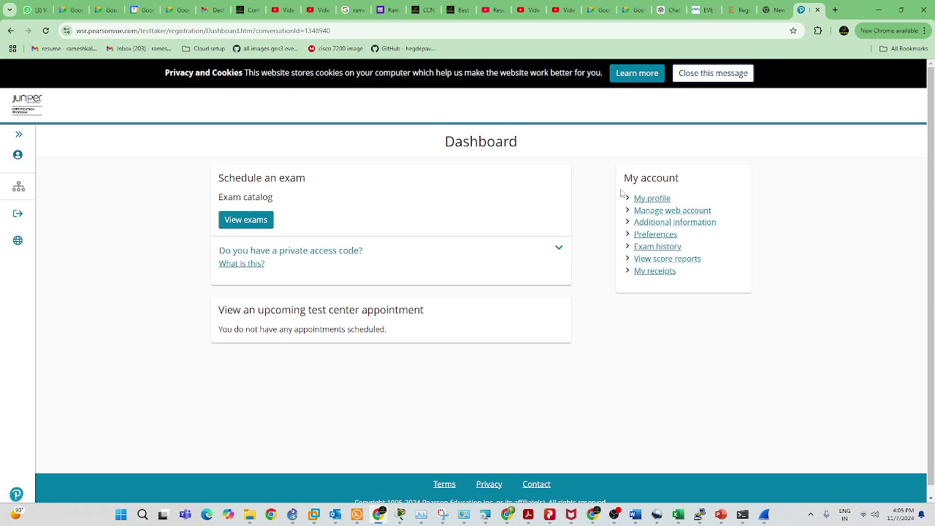
{"action": "left_click", "coordinate": [655, 201]}
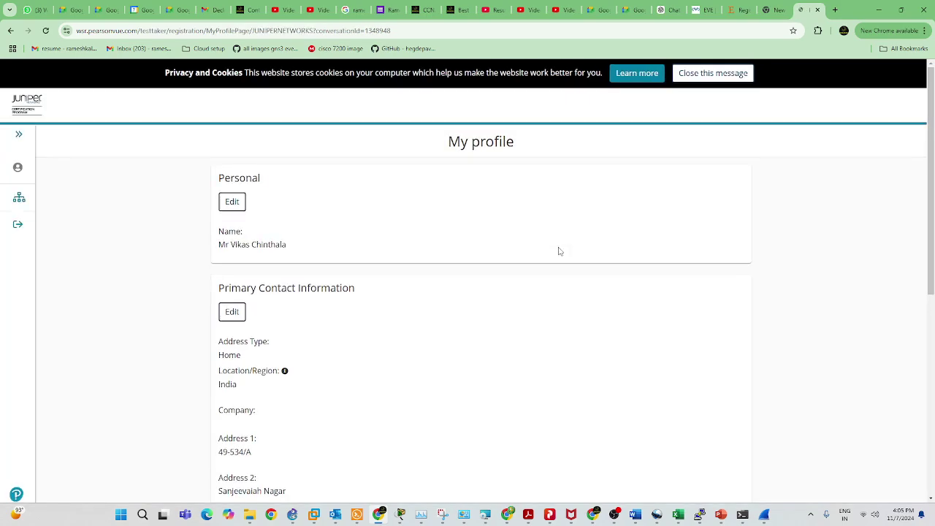
{"action": "scroll", "coordinate": [294, 337], "scroll_direction": "down", "scroll_amount": 1}
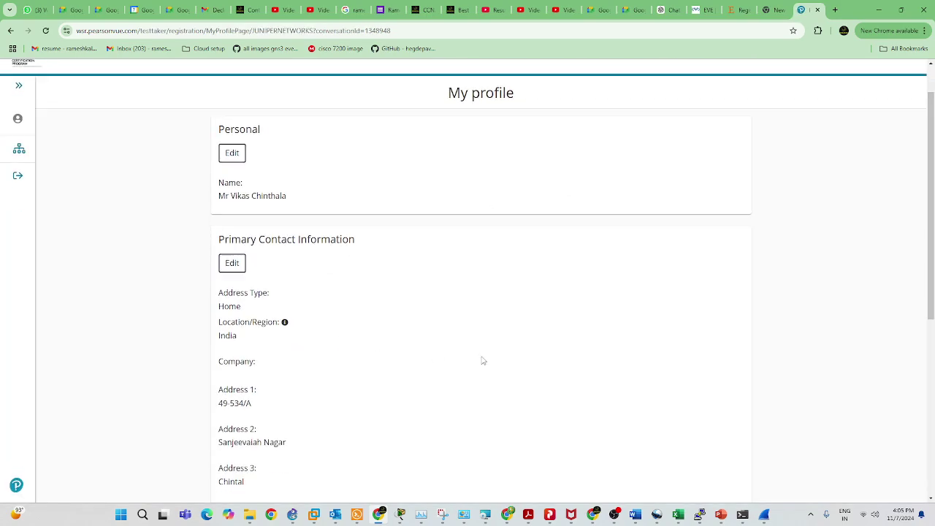
{"action": "scroll", "coordinate": [501, 362], "scroll_direction": "down", "scroll_amount": 2}
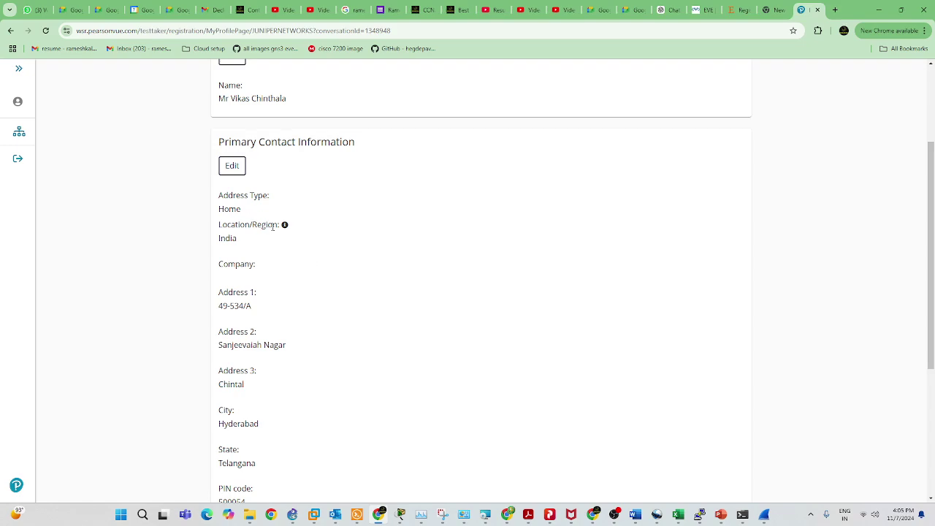
{"action": "scroll", "coordinate": [269, 378], "scroll_direction": "down", "scroll_amount": 4}
{"action": "scroll", "coordinate": [299, 403], "scroll_direction": "down", "scroll_amount": 1}
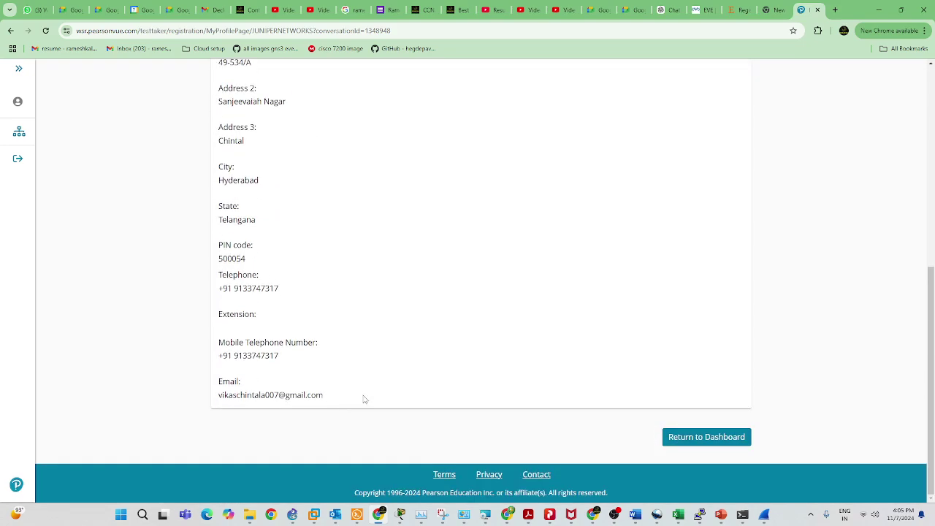
{"action": "scroll", "coordinate": [363, 399], "scroll_direction": "up", "scroll_amount": 8}
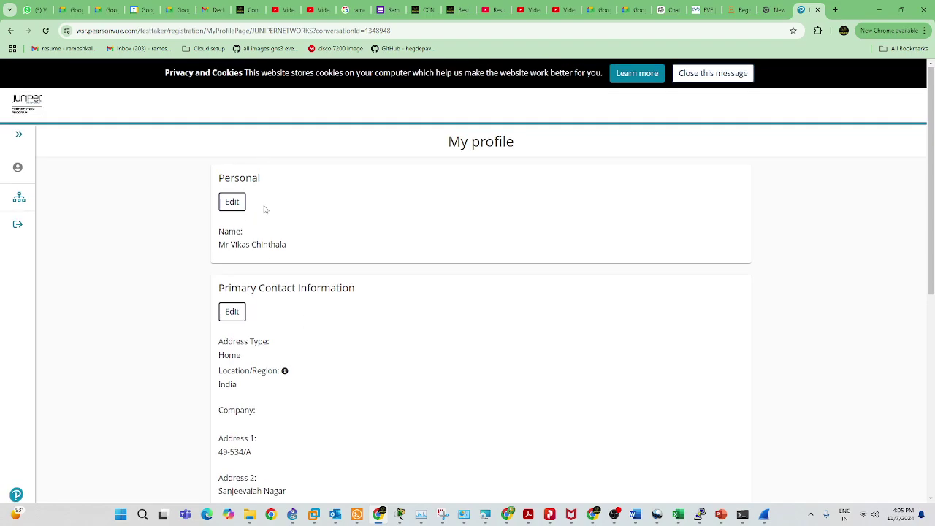
{"action": "left_click_drag", "start_coordinate": [287, 245], "coordinate": [230, 245]}
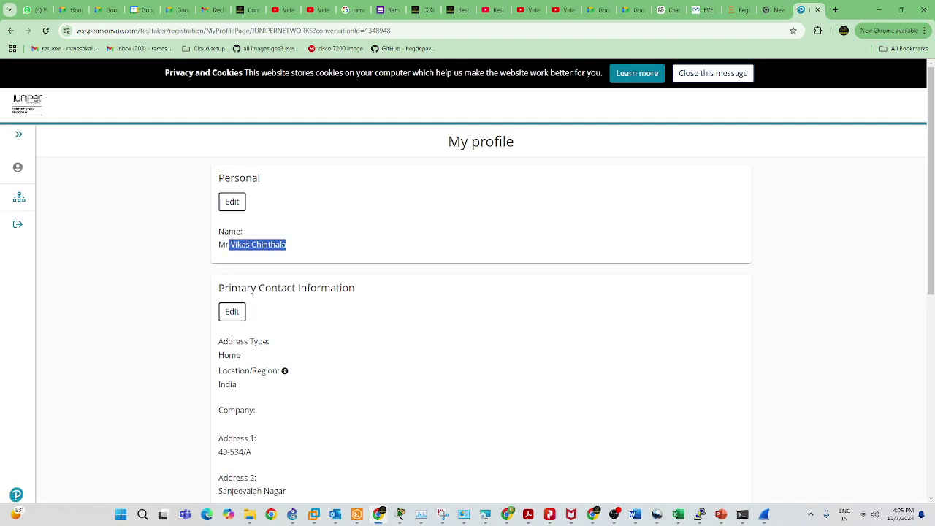
{"action": "left_click", "coordinate": [22, 135]}
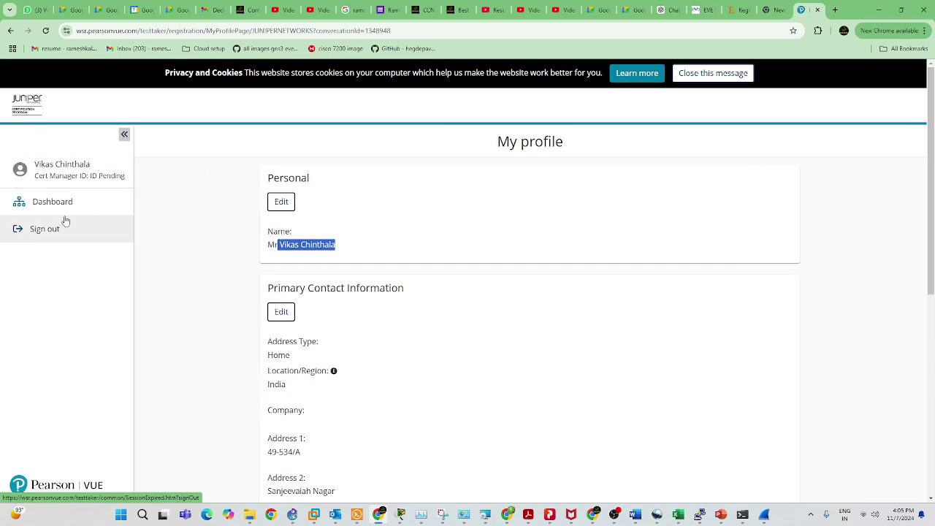
{"action": "left_click", "coordinate": [62, 204]}
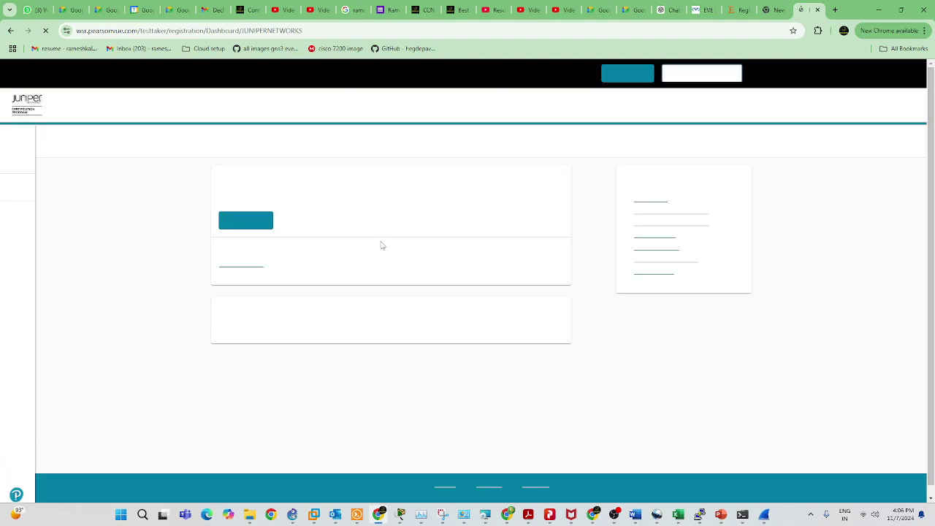
Search the catalog for JN0-105 Junos, Associate (JNCIA-Junos), choose Online with OnVUE and continue.
{"action": "left_click", "coordinate": [255, 223]}
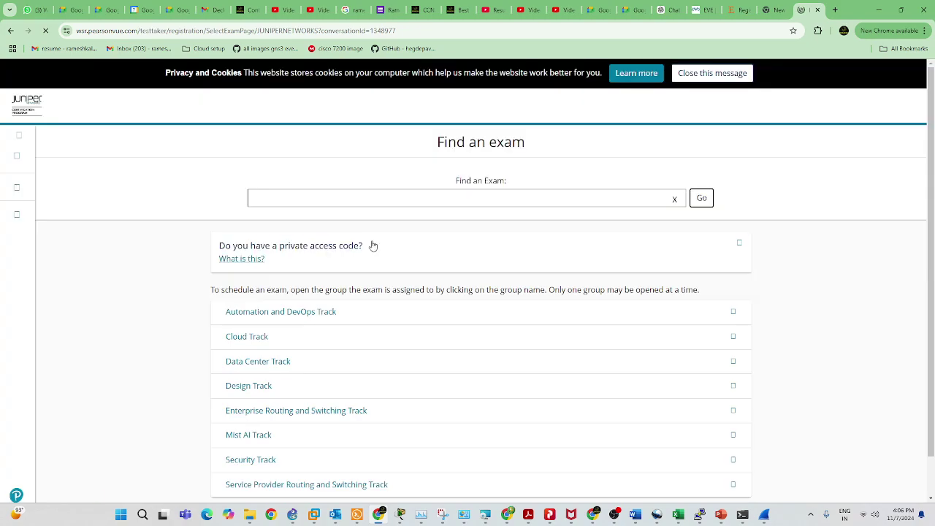
{"action": "left_click", "coordinate": [351, 194]}
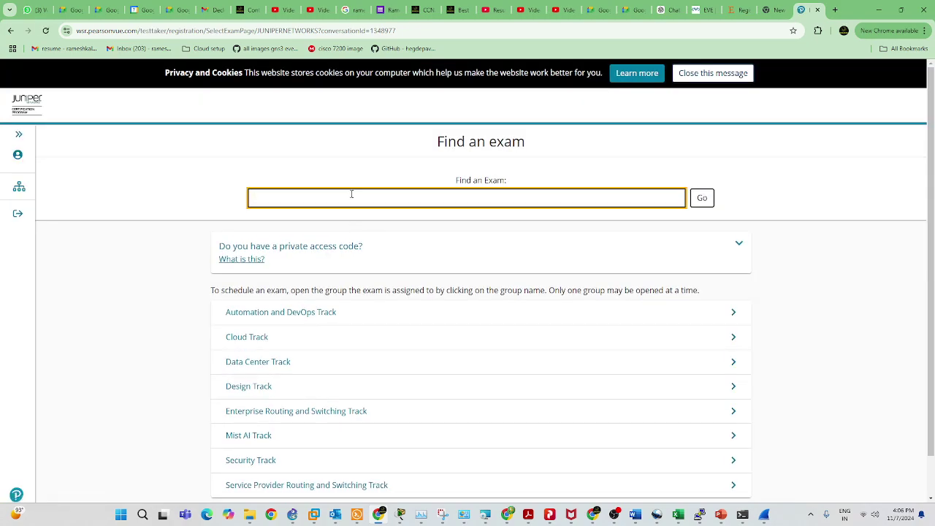
{"action": "type", "text": "Jn0 105"}
{"action": "key", "text": "BackSpace"}
{"action": "key", "text": "BackSpace"}
{"action": "key", "text": "BackSpace"}
{"action": "key", "text": "BackSpace"}
{"action": "key", "text": "BackSpace"}
{"action": "type", "text": "JNCIA"}
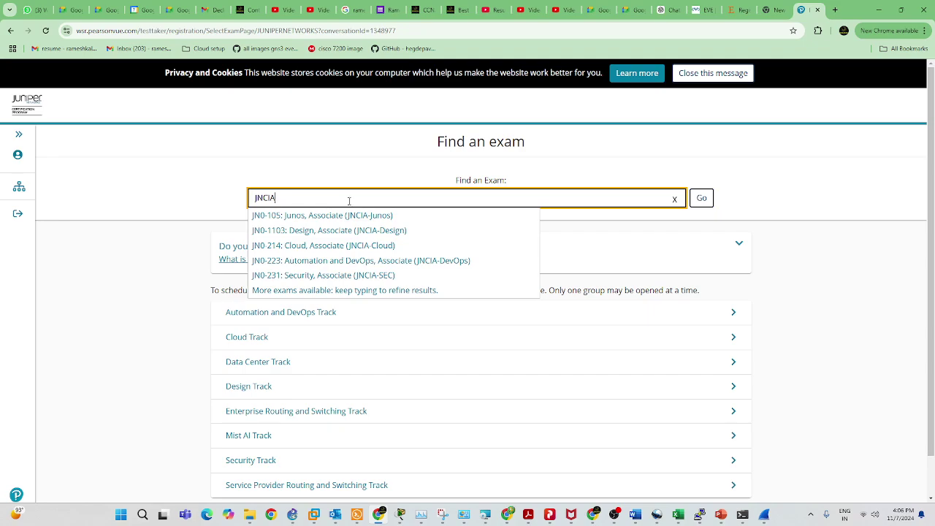
{"action": "key", "text": "Down"}
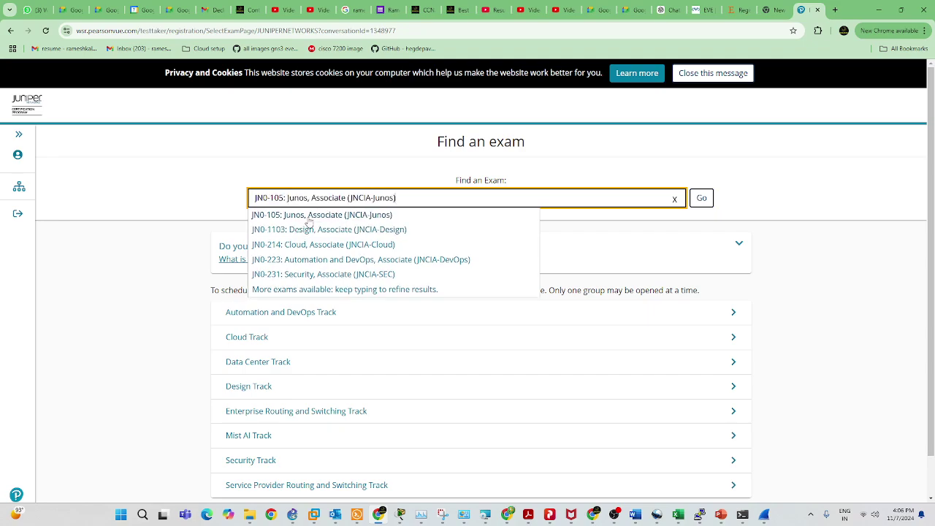
{"action": "left_click", "coordinate": [308, 221]}
{"action": "left_click", "coordinate": [700, 198]}
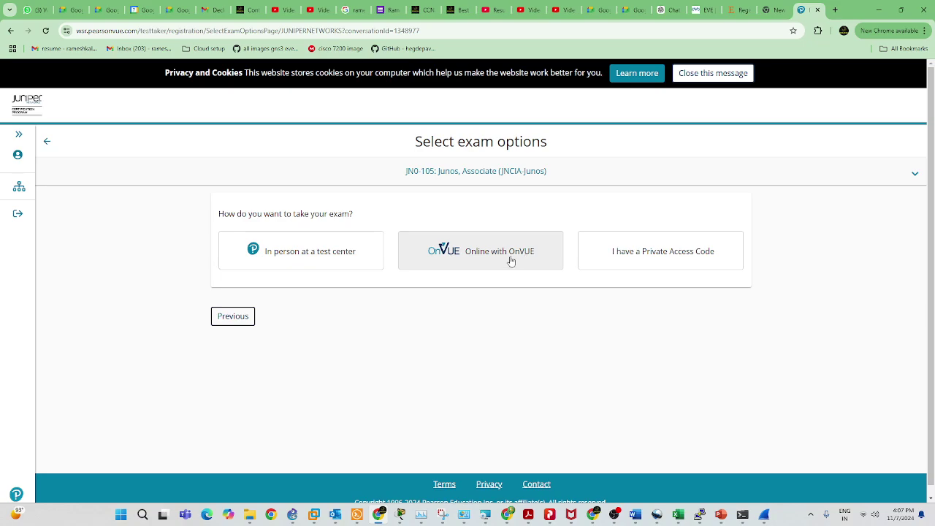
{"action": "left_click", "coordinate": [511, 261]}
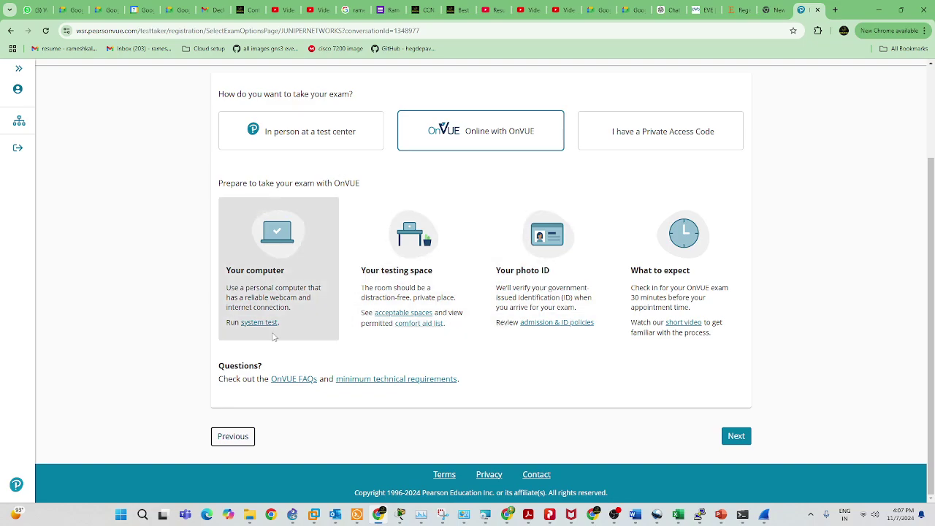
{"action": "left_click", "coordinate": [730, 437]}
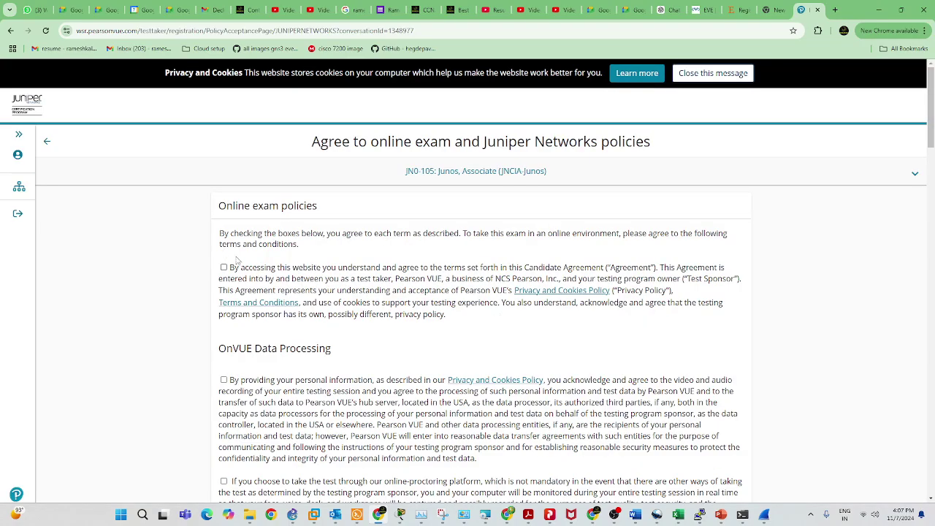
Accept the candidate agreement, OnVUE data processing, proctoring monitoring and Third Party Prohibition terms.
{"action": "left_click", "coordinate": [224, 269]}
{"action": "scroll", "coordinate": [244, 317], "scroll_direction": "down", "scroll_amount": 1}
{"action": "left_click", "coordinate": [223, 330]}
{"action": "left_click", "coordinate": [224, 432]}
{"action": "scroll", "coordinate": [224, 409], "scroll_direction": "down", "scroll_amount": 3}
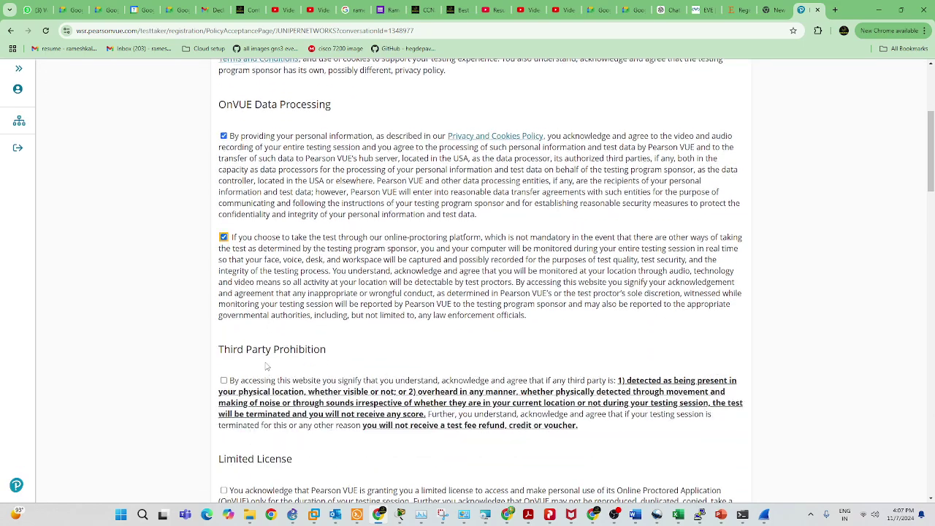
{"action": "left_click", "coordinate": [223, 332]}
{"action": "scroll", "coordinate": [224, 332], "scroll_direction": "down", "scroll_amount": 3}
Accept the Limited License, Facial Comparison and Testing Space Verification policies, then Agree.
{"action": "left_click", "coordinate": [223, 295]}
{"action": "left_click", "coordinate": [223, 405]}
{"action": "scroll", "coordinate": [248, 400], "scroll_direction": "down", "scroll_amount": 1}
{"action": "left_click", "coordinate": [224, 433]}
{"action": "scroll", "coordinate": [223, 433], "scroll_direction": "down", "scroll_amount": 3}
{"action": "scroll", "coordinate": [387, 387], "scroll_direction": "down", "scroll_amount": 20}
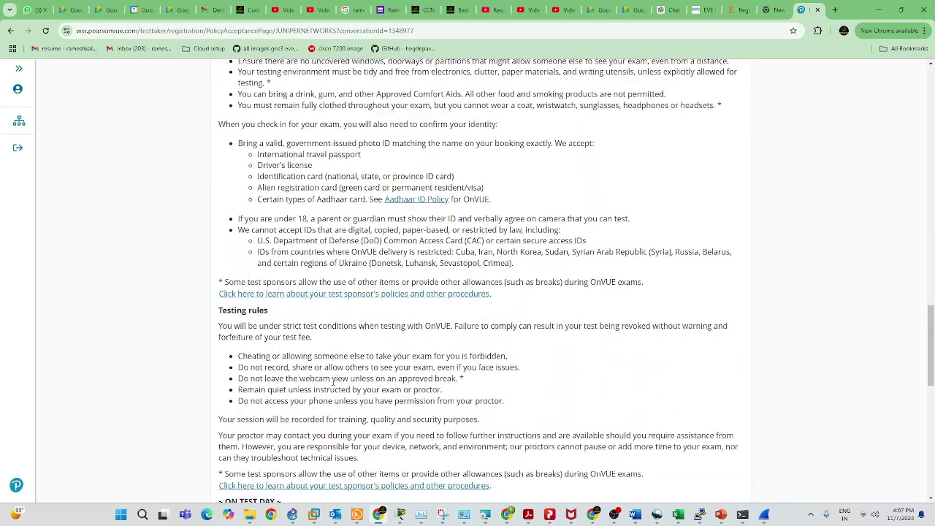
{"action": "left_click", "coordinate": [725, 438]}
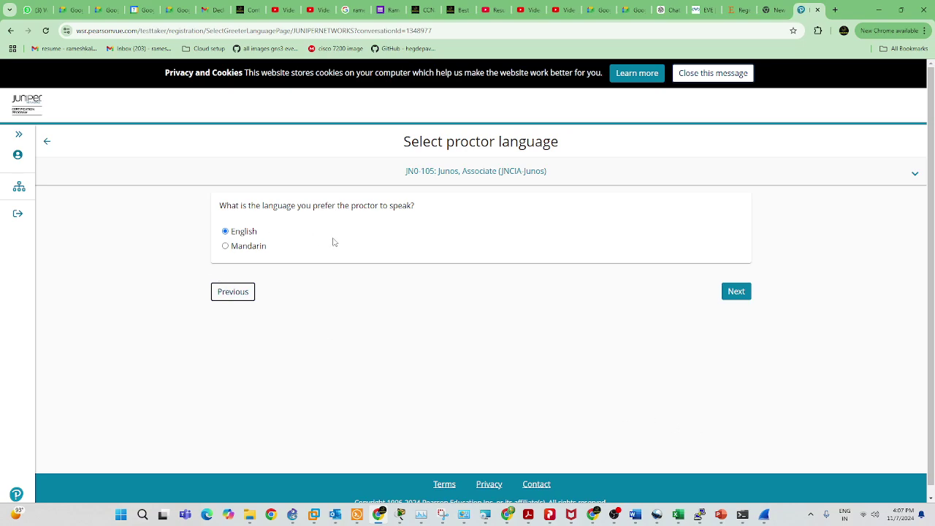
Continue to scheduling with English left as the proctor language.
{"action": "left_click", "coordinate": [736, 292]}
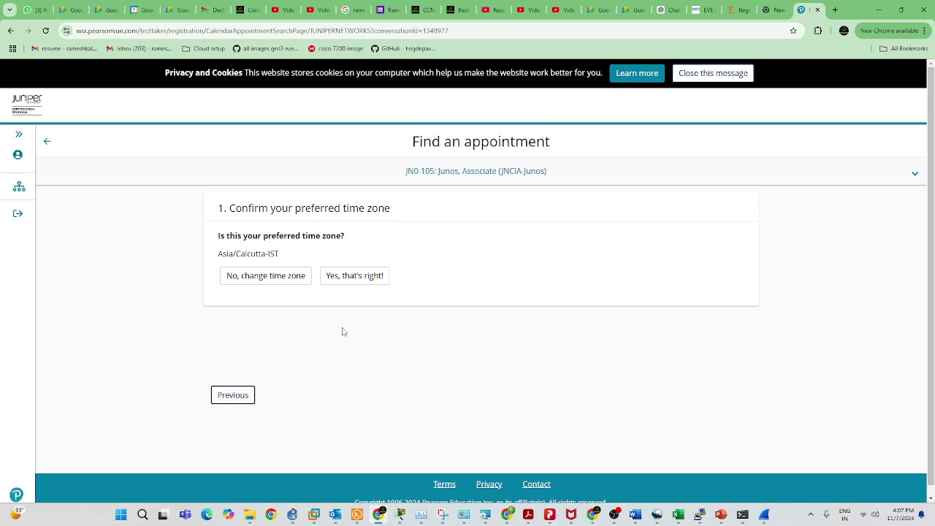
Confirm Asia/Calcutta-IST, select 11 November 2024 and show all its start times.
{"action": "left_click", "coordinate": [360, 278]}
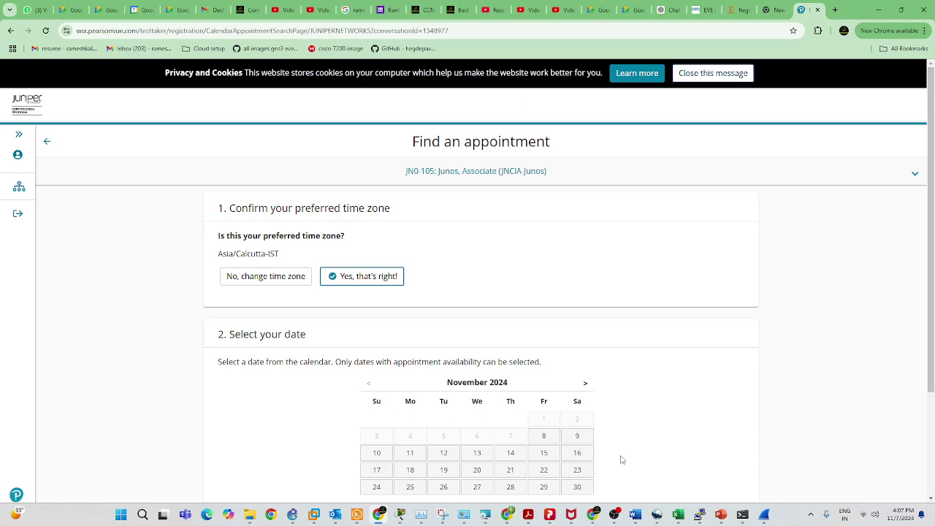
{"action": "scroll", "coordinate": [572, 448], "scroll_direction": "down", "scroll_amount": 2}
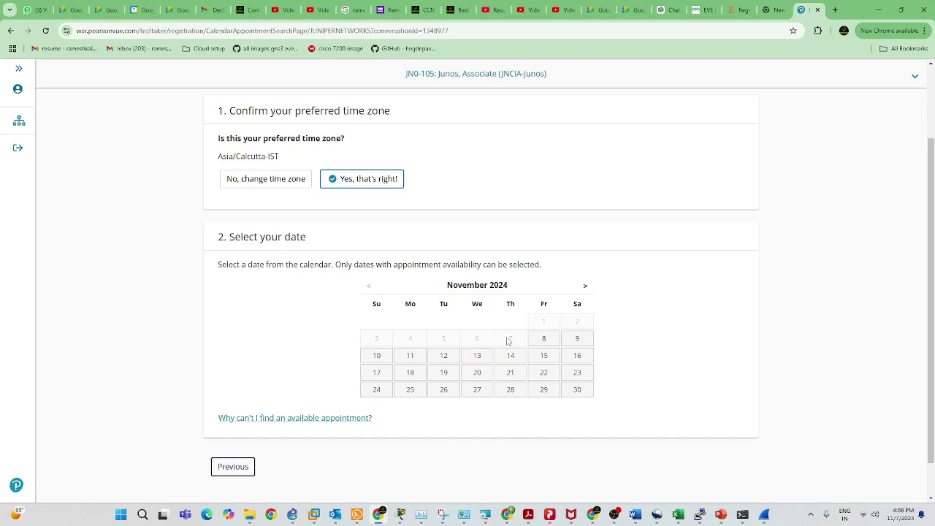
{"action": "left_click", "coordinate": [413, 357]}
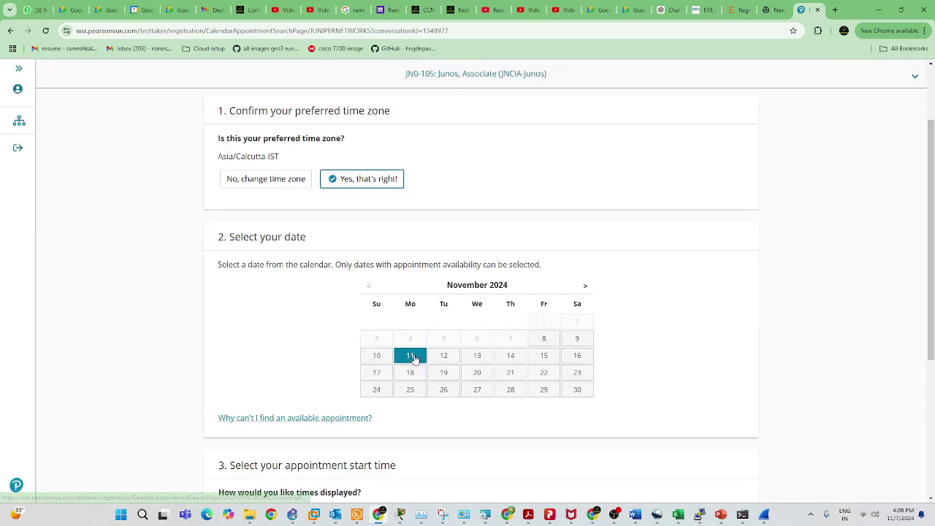
{"action": "scroll", "coordinate": [435, 401], "scroll_direction": "down", "scroll_amount": 1}
{"action": "scroll", "coordinate": [436, 400], "scroll_direction": "down", "scroll_amount": 2}
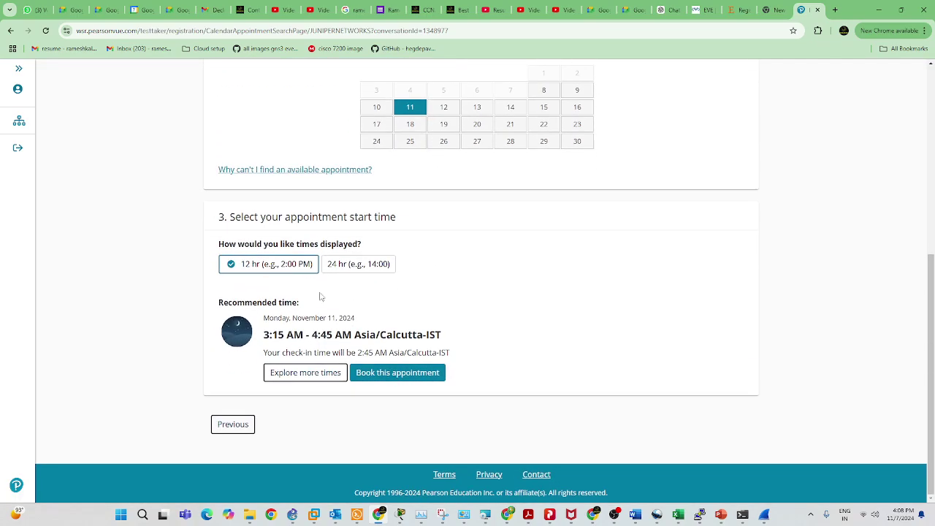
{"action": "left_click", "coordinate": [315, 375]}
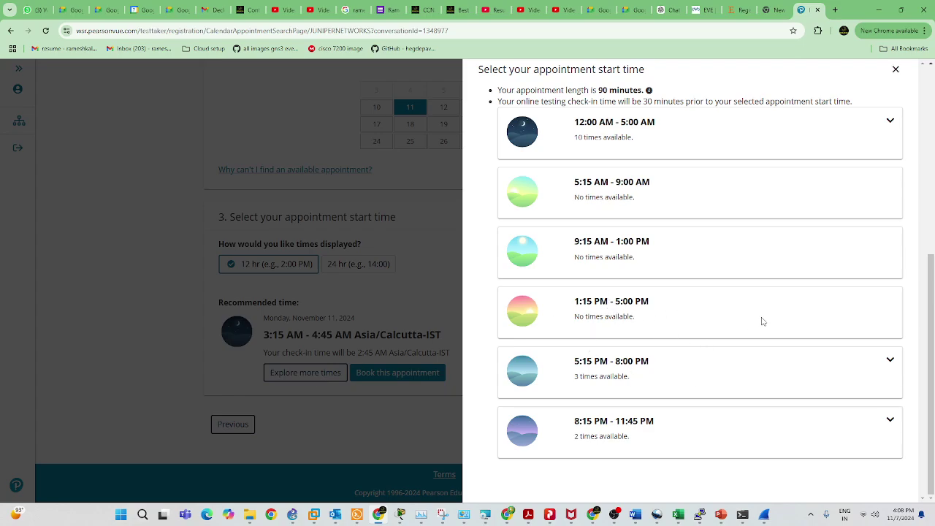
Check the 1:15–5:00 PM range, then expand the 5:15–8:00 PM slots for 11 November.
{"action": "left_click", "coordinate": [578, 307]}
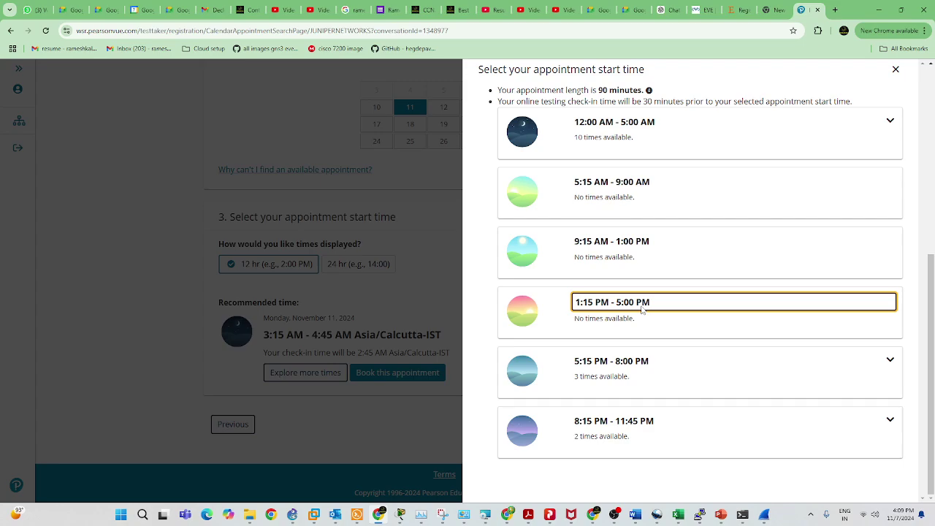
{"action": "left_click", "coordinate": [889, 361]}
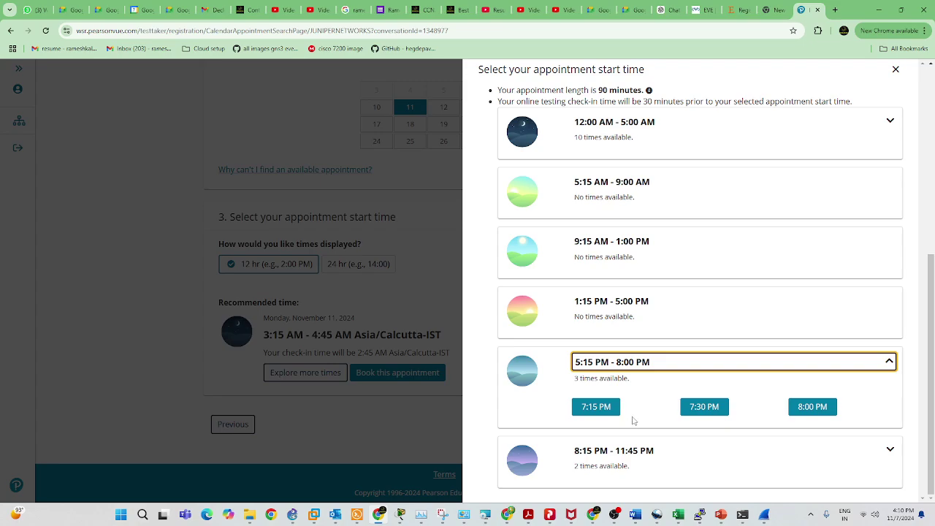
Switch to 12 November 2024 and pick the 4:00 PM slot from the 1:15–5:00 PM range.
{"action": "left_click", "coordinate": [895, 70]}
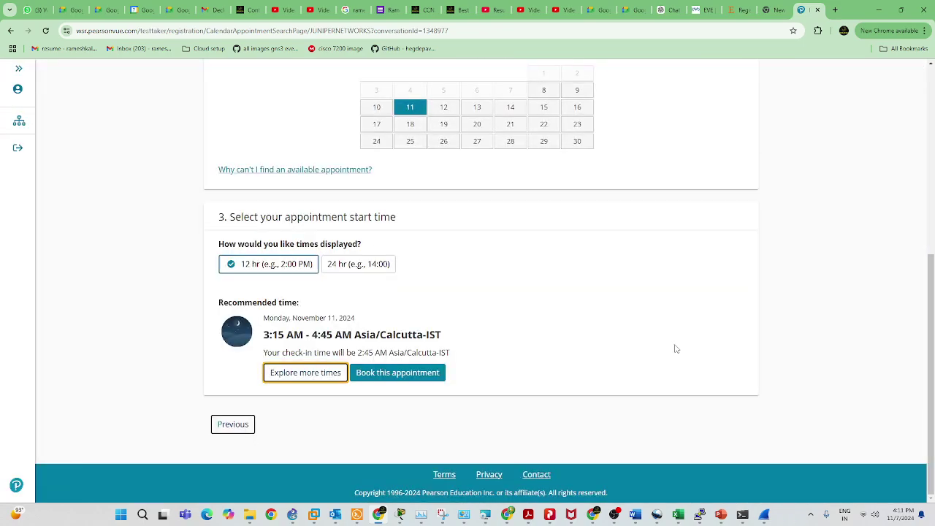
{"action": "scroll", "coordinate": [407, 365], "scroll_direction": "up", "scroll_amount": 2}
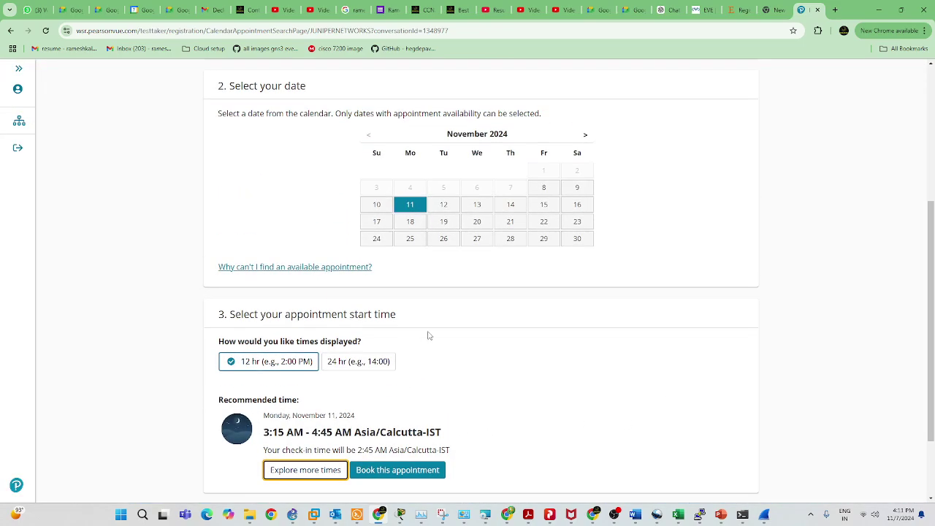
{"action": "left_click", "coordinate": [444, 204]}
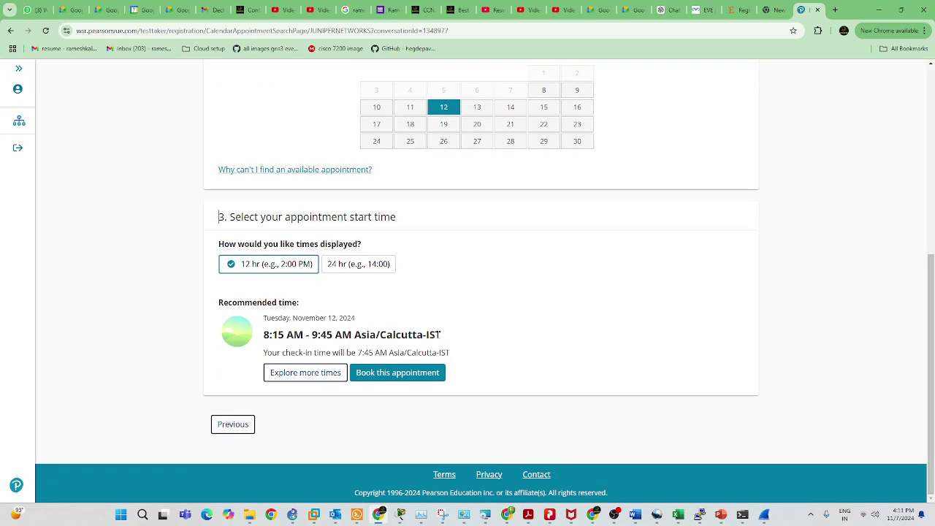
{"action": "left_click", "coordinate": [310, 374]}
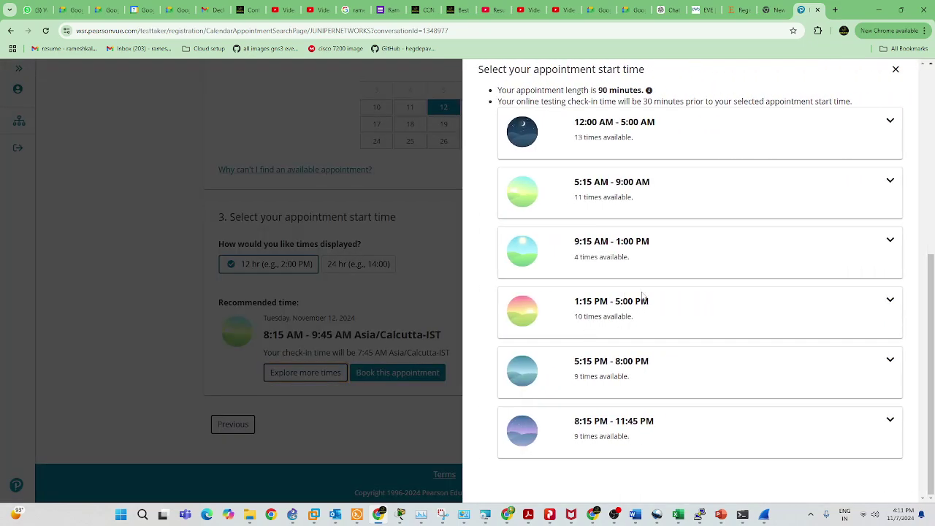
{"action": "left_click", "coordinate": [890, 304]}
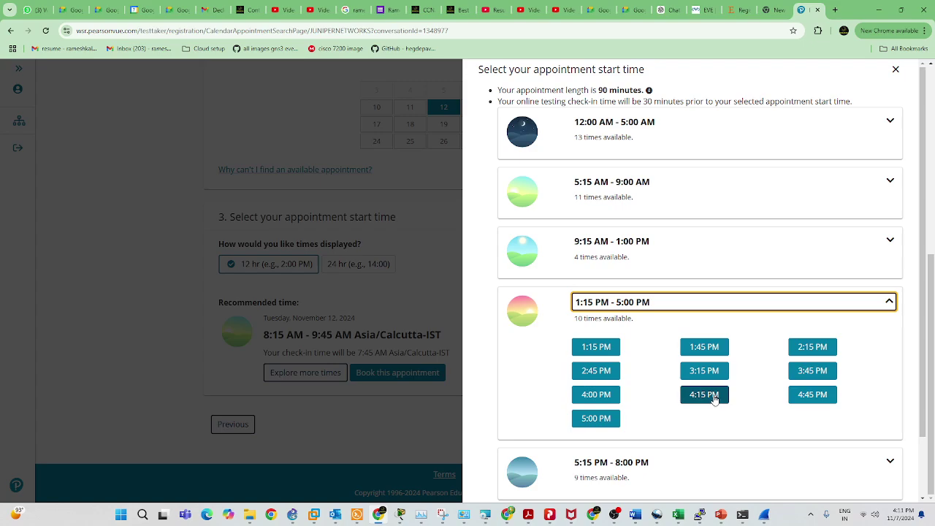
{"action": "left_click", "coordinate": [595, 397]}
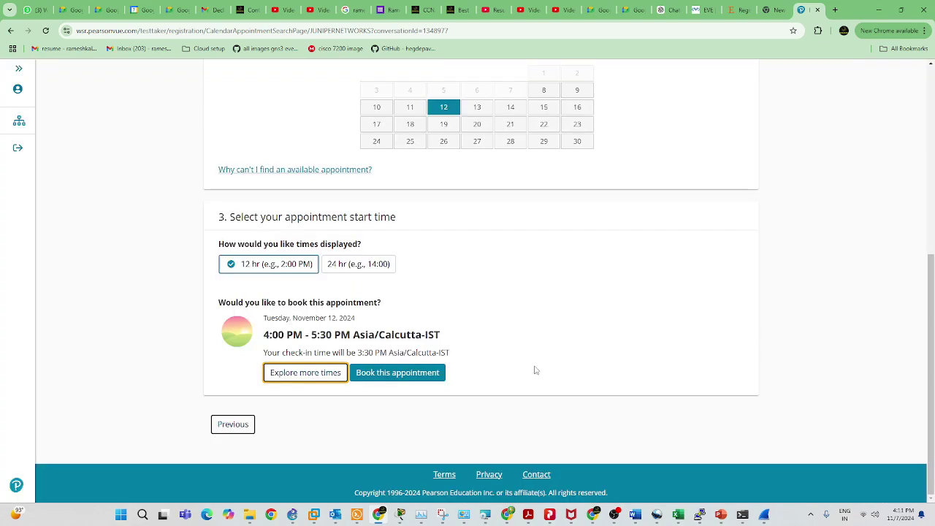
Book the 12 November 4:00 PM slot, review the cart and proceed to checkout.
{"action": "left_click", "coordinate": [395, 374]}
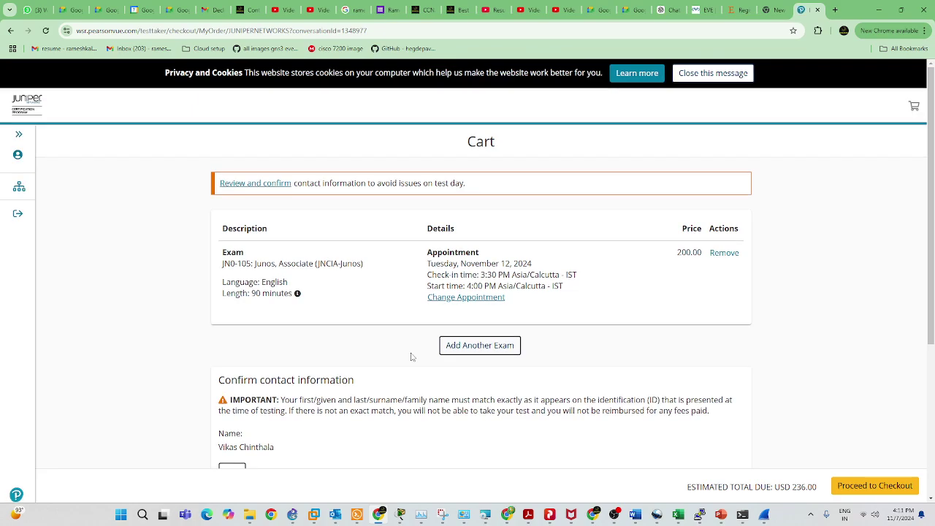
{"action": "scroll", "coordinate": [414, 359], "scroll_direction": "down", "scroll_amount": 5}
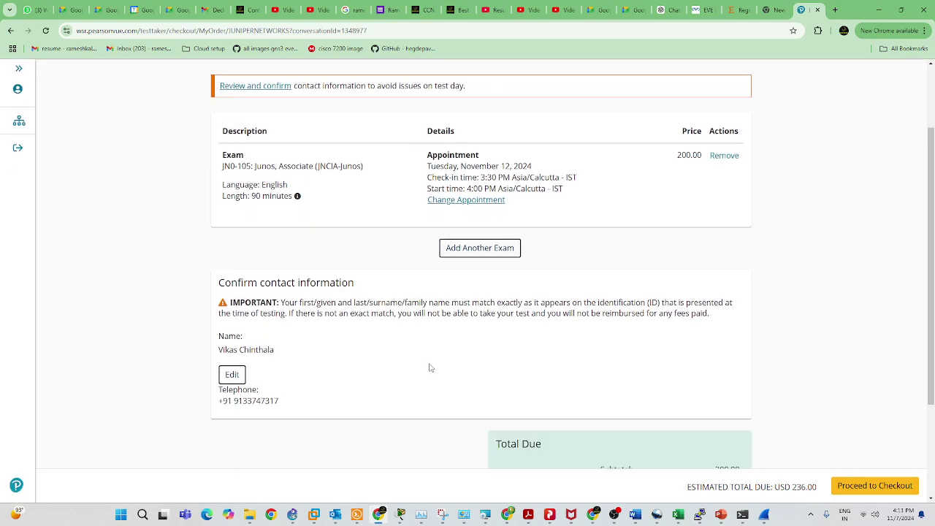
{"action": "scroll", "coordinate": [430, 367], "scroll_direction": "down", "scroll_amount": 2}
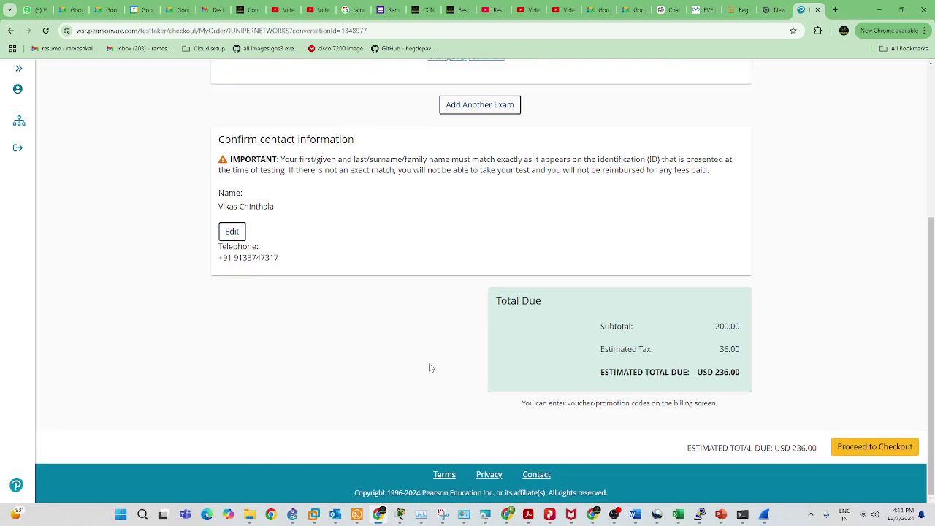
{"action": "left_click", "coordinate": [885, 447]}
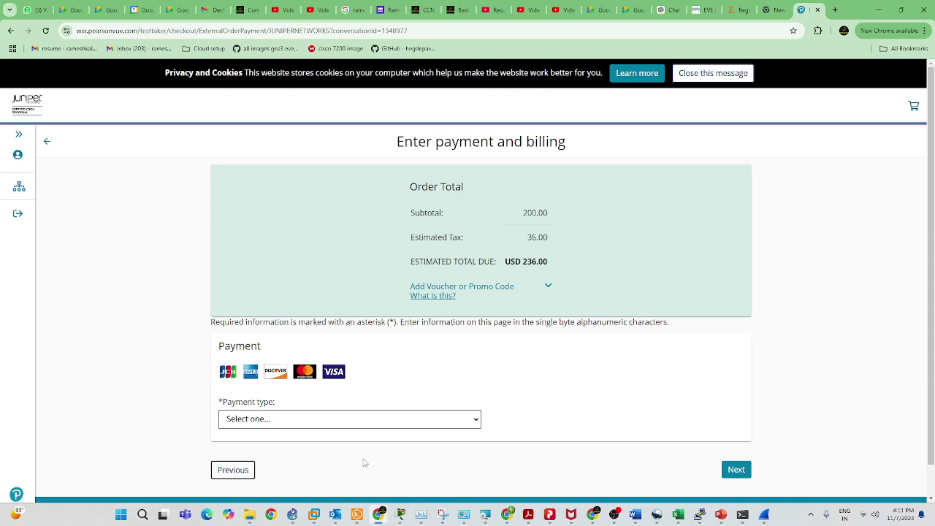
Choose VISA as the payment type and expand the voucher or promo code entry.
{"action": "left_click", "coordinate": [367, 419]}
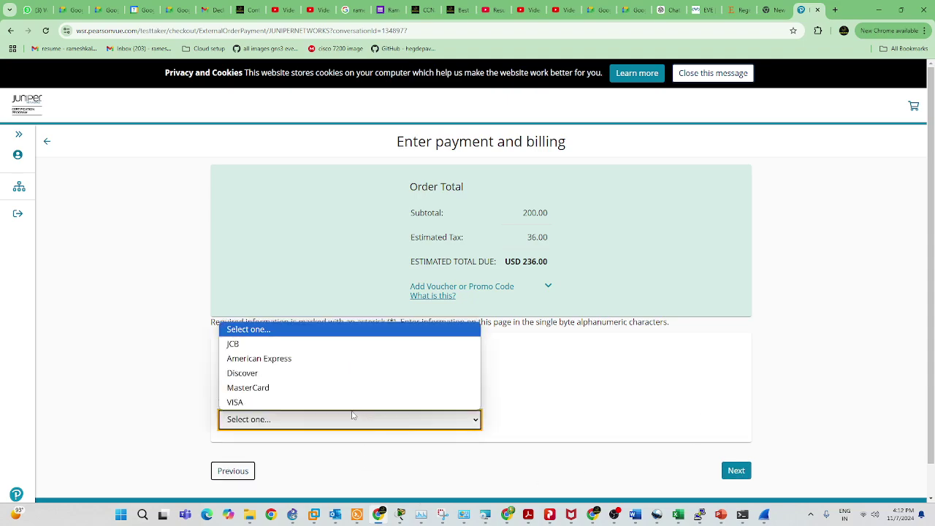
{"action": "left_click", "coordinate": [304, 403]}
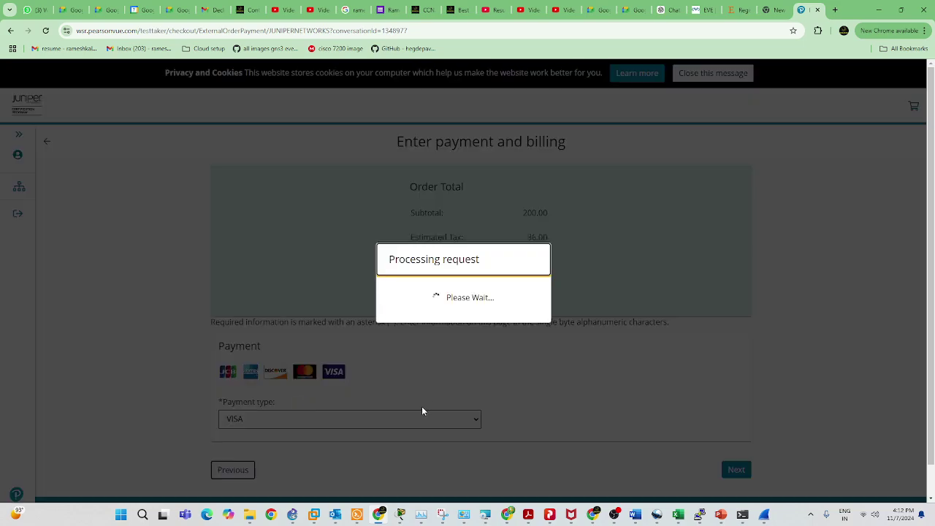
{"action": "scroll", "coordinate": [657, 449], "scroll_direction": "down", "scroll_amount": 1}
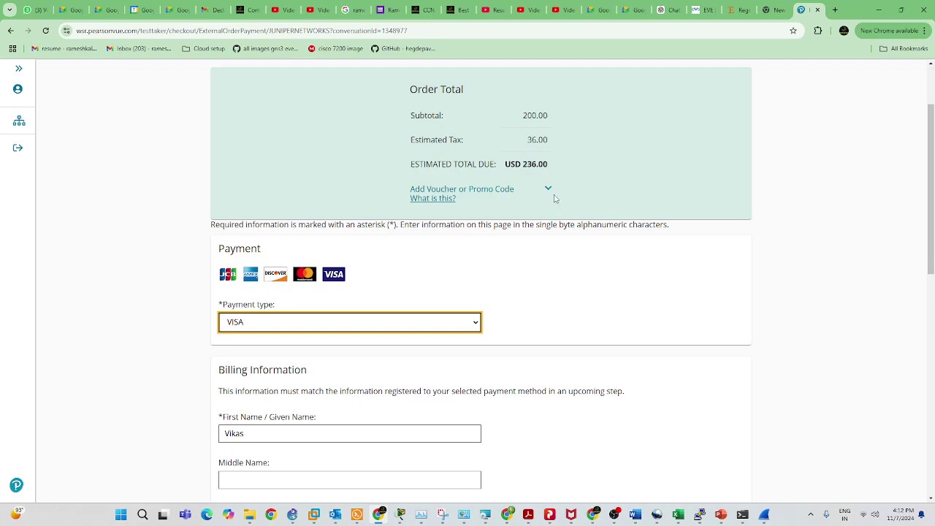
{"action": "left_click", "coordinate": [549, 189]}
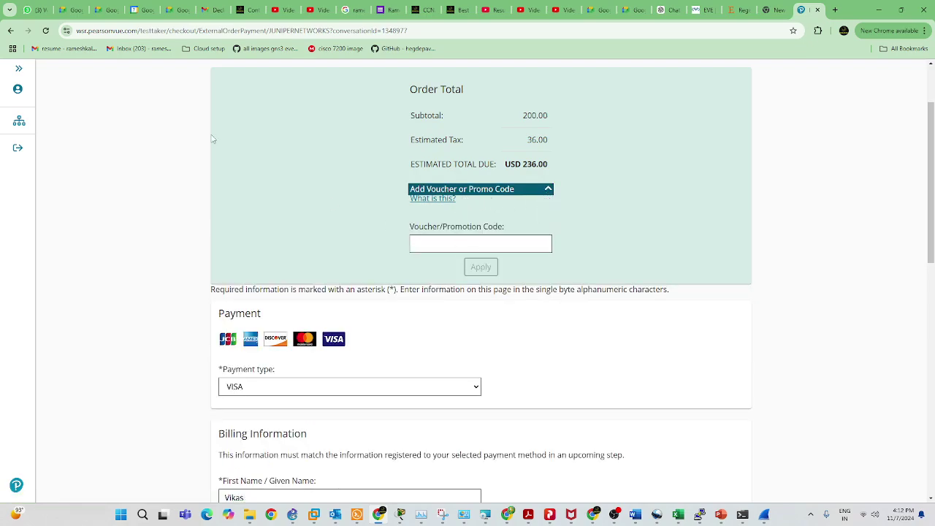
Copy the voucher code from the WhatsApp chat and return to the checkout page.
{"action": "left_click", "coordinate": [30, 9]}
{"action": "left_click", "coordinate": [268, 194]}
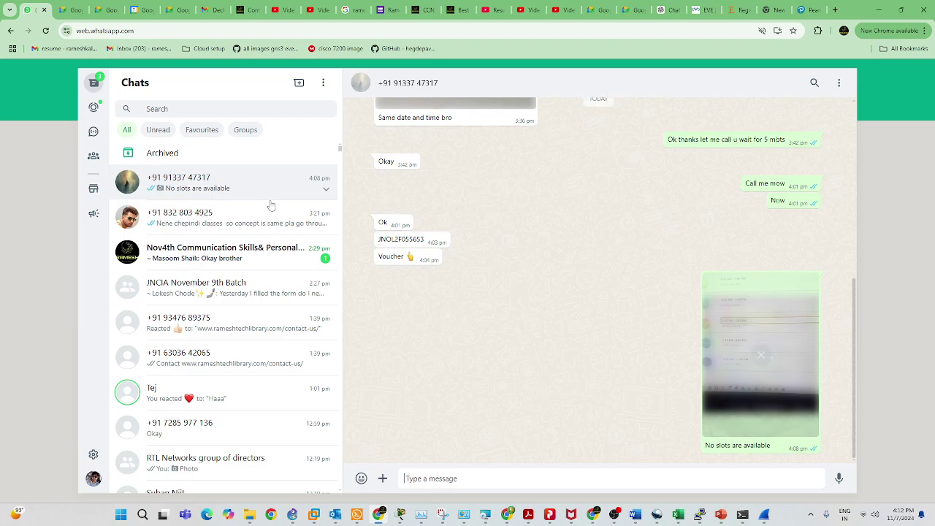
{"action": "left_click_drag", "start_coordinate": [455, 241], "coordinate": [376, 244]}
{"action": "key", "text": "ctrl+c"}
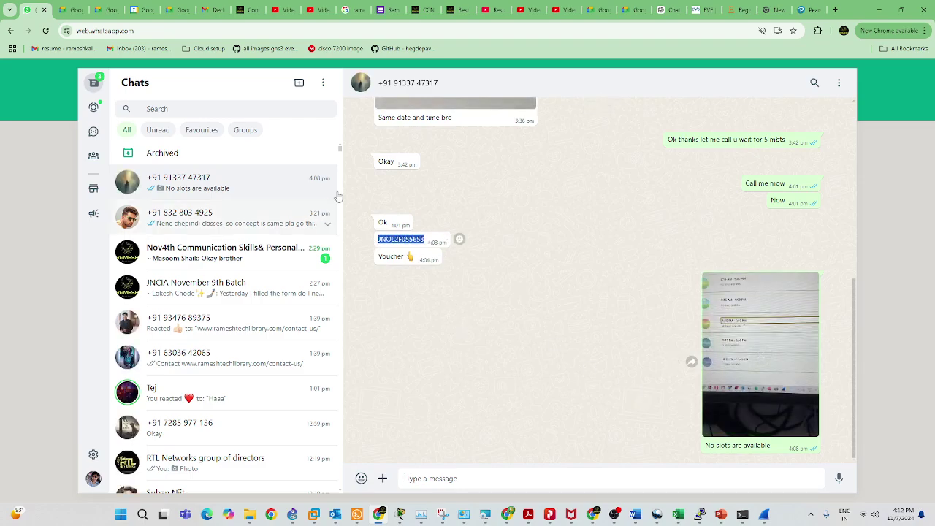
{"action": "left_click", "coordinate": [806, 9]}
Paste and apply the 75% JNCIA-Junos voucher, cutting the total to USD 59.00, and review billing.
{"action": "left_click", "coordinate": [492, 243]}
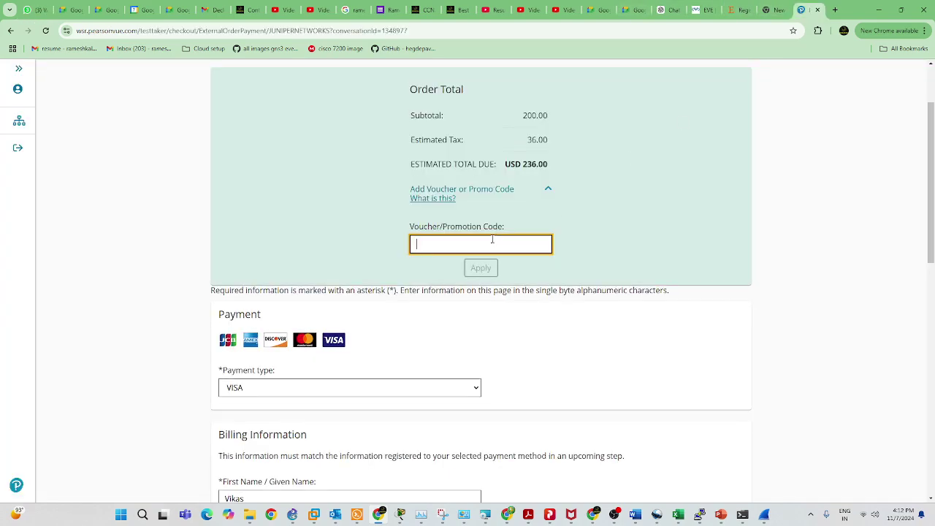
{"action": "key", "text": "ctrl+v"}
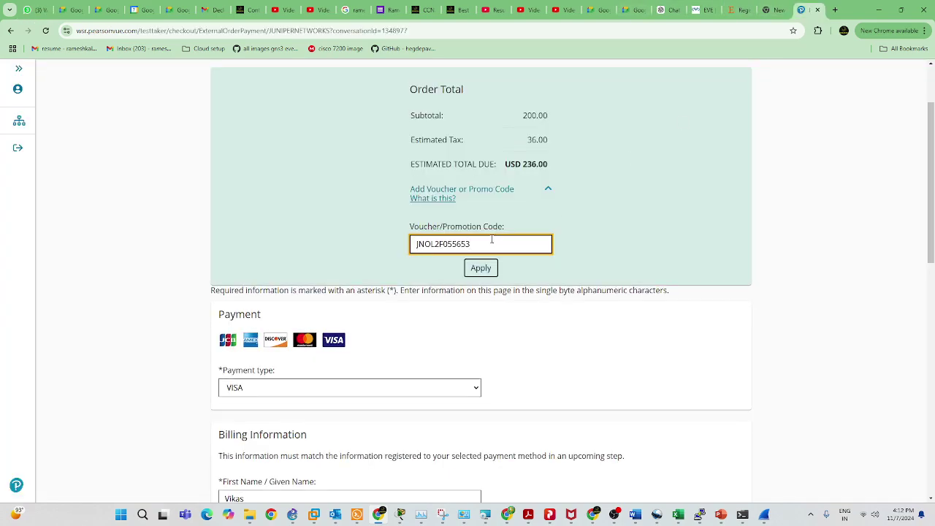
{"action": "left_click", "coordinate": [482, 268]}
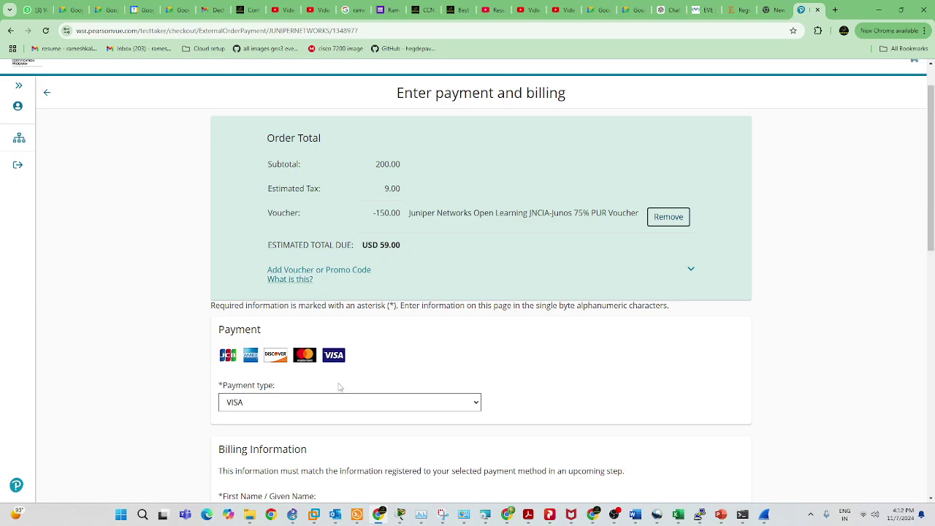
{"action": "scroll", "coordinate": [380, 391], "scroll_direction": "down", "scroll_amount": 2}
{"action": "scroll", "coordinate": [412, 395], "scroll_direction": "down", "scroll_amount": 5}
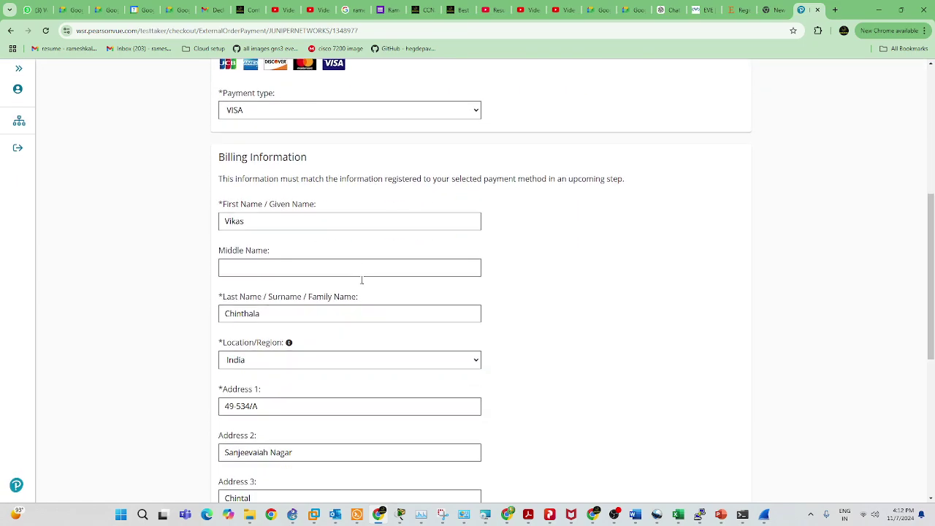
{"action": "scroll", "coordinate": [346, 296], "scroll_direction": "down", "scroll_amount": 1}
{"action": "scroll", "coordinate": [306, 292], "scroll_direction": "up", "scroll_amount": 4}
{"action": "scroll", "coordinate": [607, 400], "scroll_direction": "down", "scroll_amount": 1}
{"action": "scroll", "coordinate": [515, 355], "scroll_direction": "down", "scroll_amount": 3}
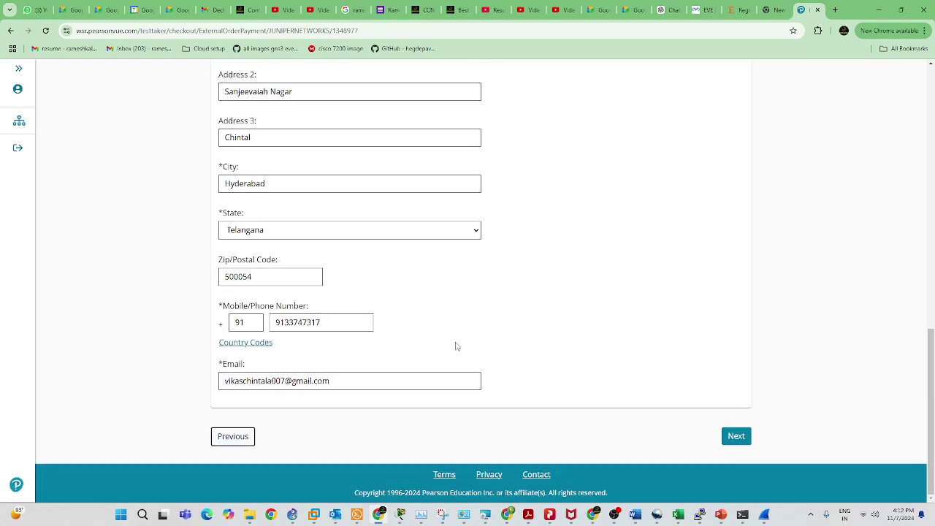
{"action": "scroll", "coordinate": [456, 346], "scroll_direction": "up", "scroll_amount": 7}
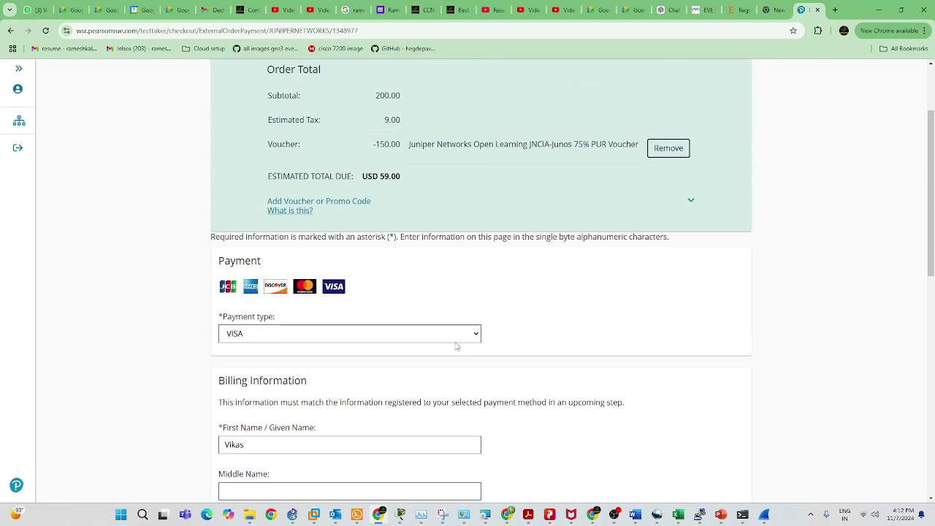
{"action": "scroll", "coordinate": [455, 347], "scroll_direction": "down", "scroll_amount": 4}
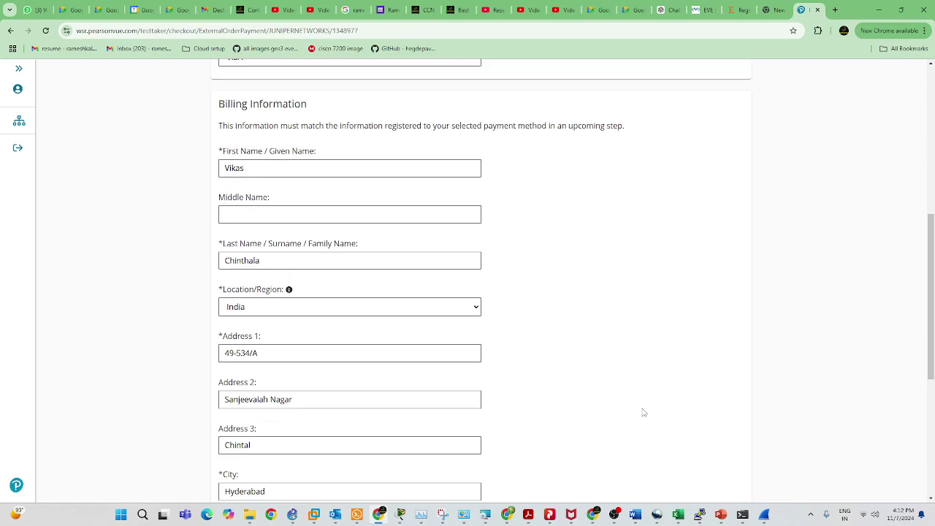
{"action": "scroll", "coordinate": [643, 412], "scroll_direction": "up", "scroll_amount": 4}
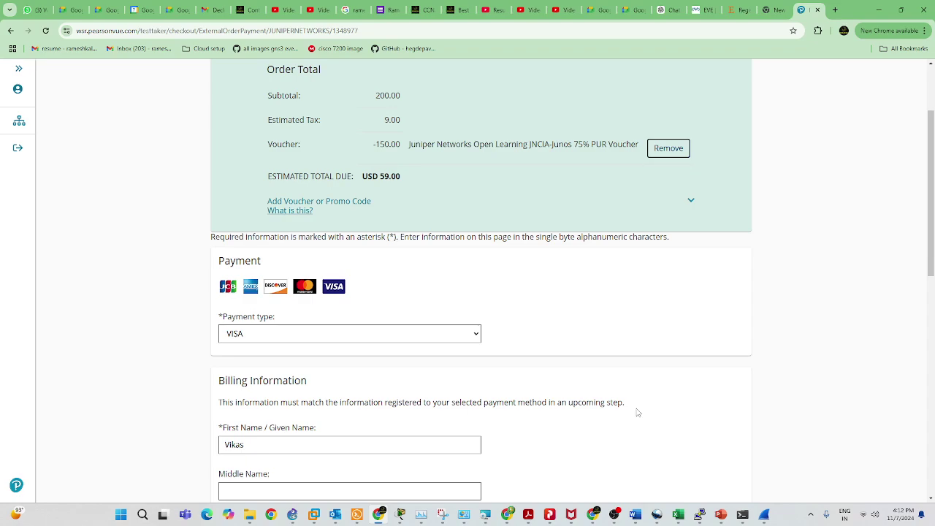
{"action": "left_click", "coordinate": [505, 511]}
Open Gmail in a new tab and search the mailbox for 'pearson'.
{"action": "left_click", "coordinate": [835, 10]}
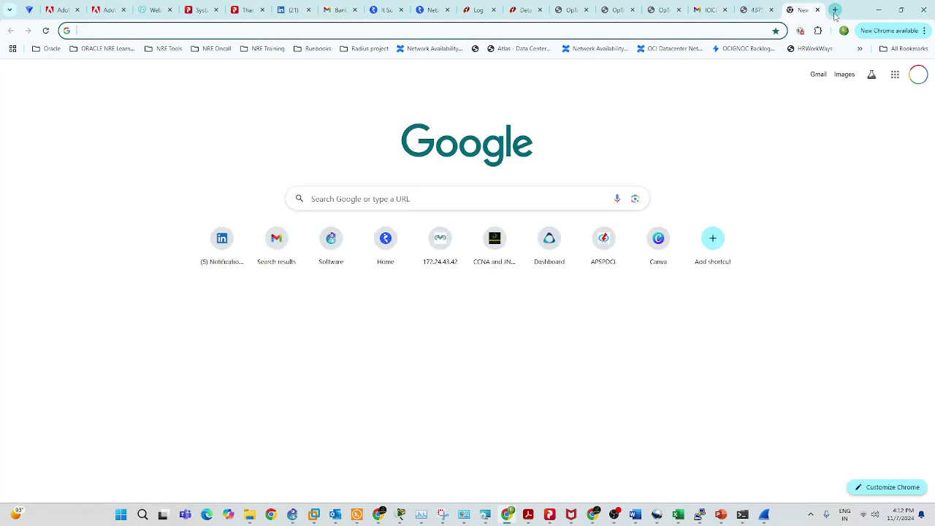
{"action": "type", "text": "g"}
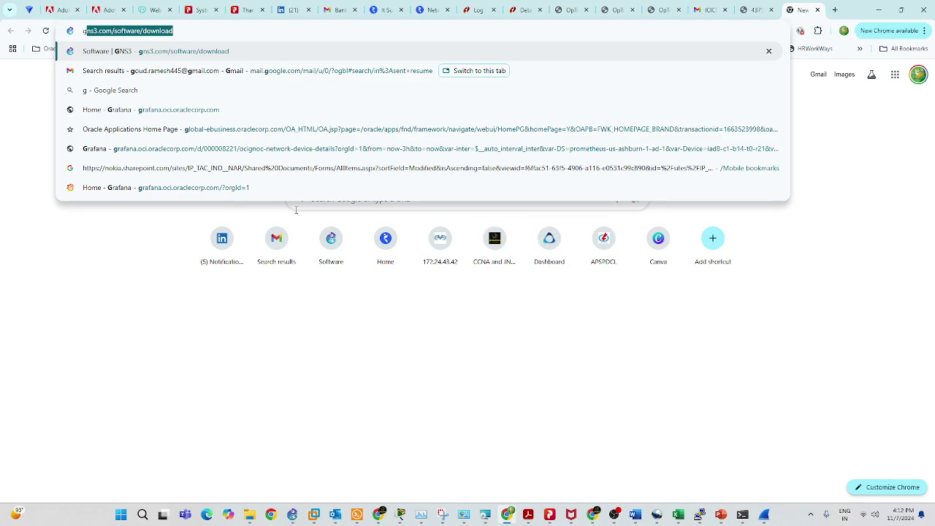
{"action": "left_click", "coordinate": [278, 241]}
{"action": "left_click", "coordinate": [298, 75]}
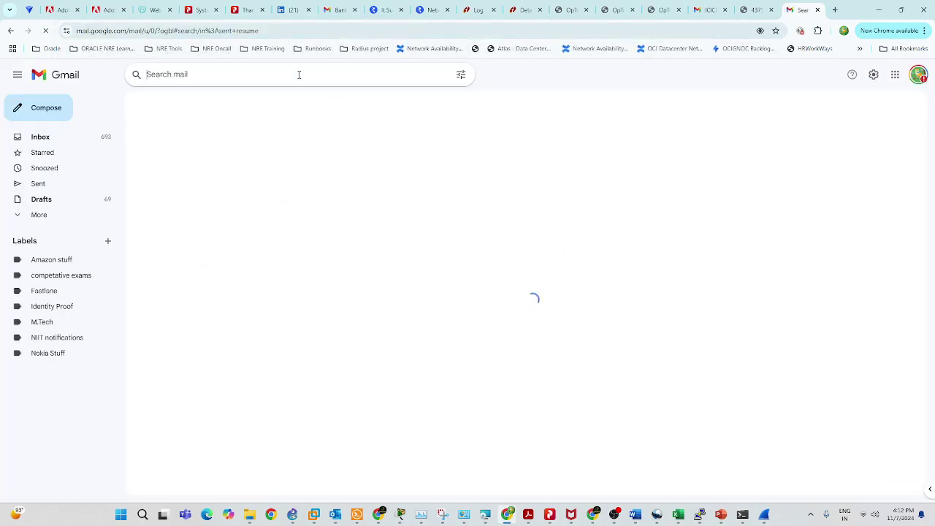
{"action": "type", "text": "pearson"}
{"action": "key", "text": "Return"}
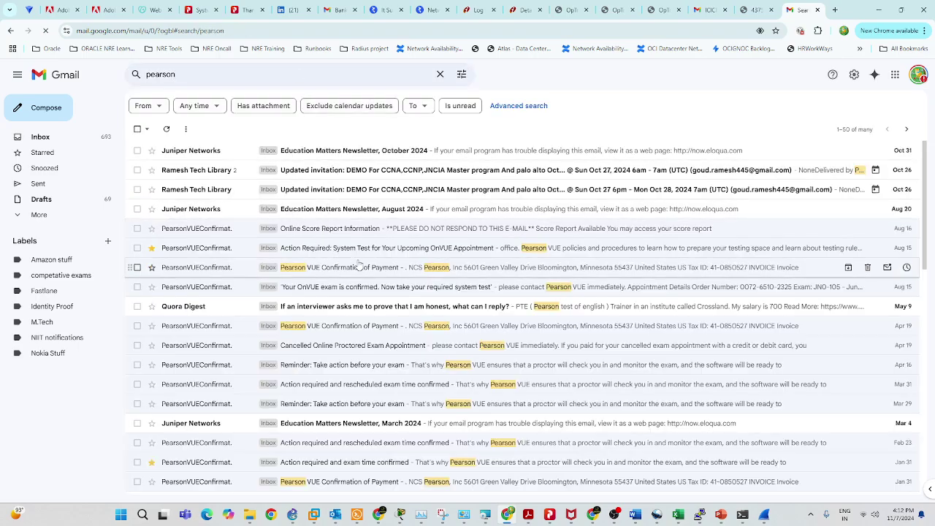
Open the OnVUE system test reminder email and read its check-in timing and appointment details.
{"action": "left_click", "coordinate": [360, 249]}
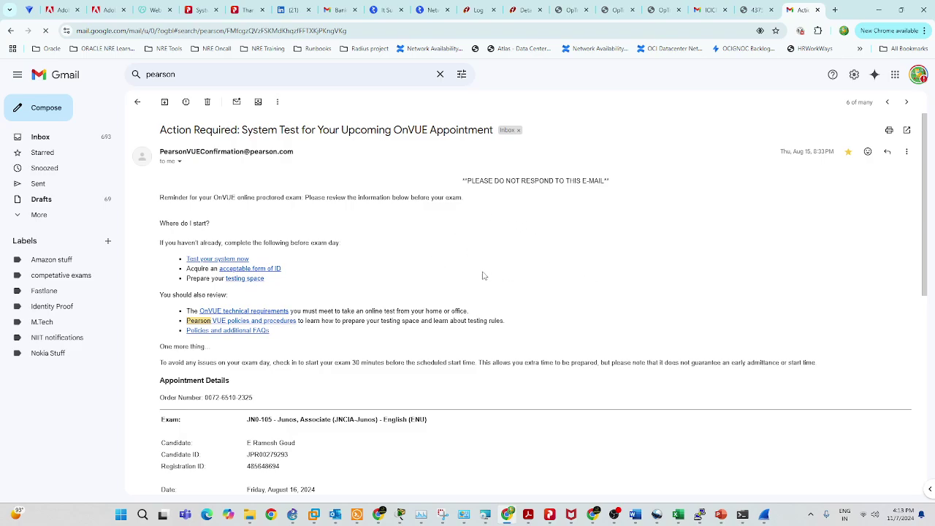
{"action": "scroll", "coordinate": [440, 315], "scroll_direction": "down", "scroll_amount": 2}
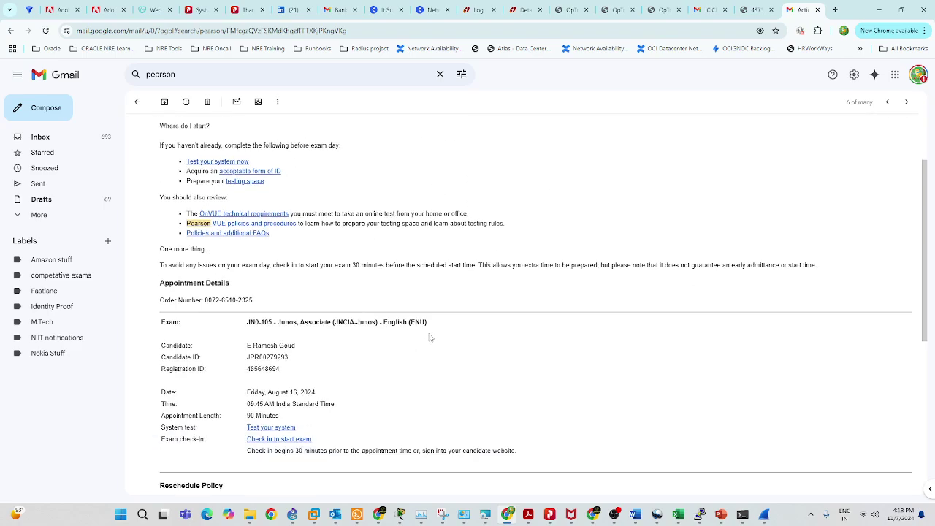
{"action": "scroll", "coordinate": [358, 371], "scroll_direction": "down", "scroll_amount": 1}
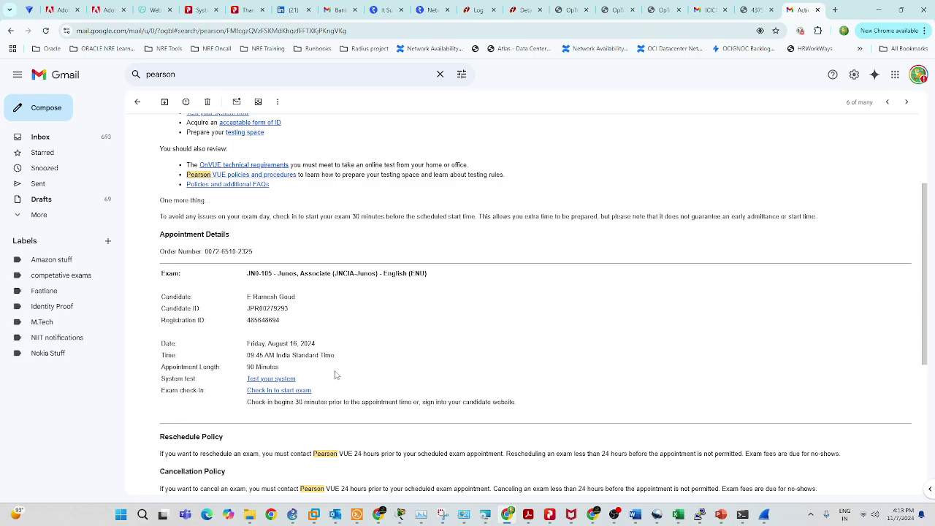
{"action": "scroll", "coordinate": [338, 374], "scroll_direction": "down", "scroll_amount": 2}
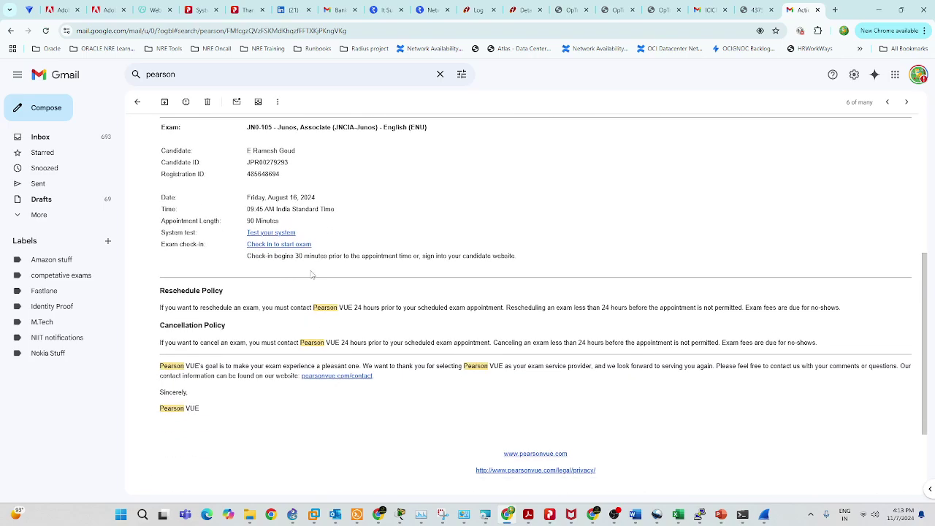
{"action": "left_click_drag", "start_coordinate": [250, 257], "coordinate": [421, 256]}
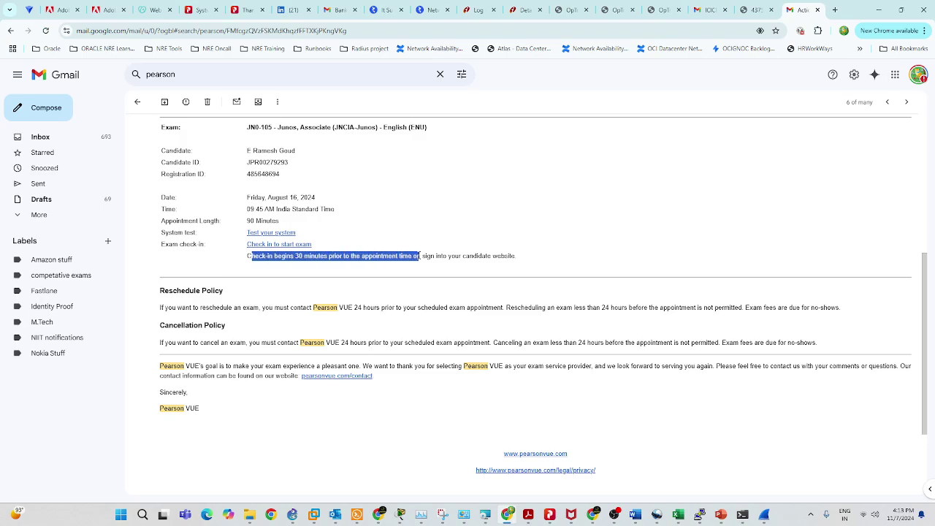
{"action": "scroll", "coordinate": [468, 273], "scroll_direction": "down", "scroll_amount": 1}
{"action": "scroll", "coordinate": [473, 259], "scroll_direction": "up", "scroll_amount": 3}
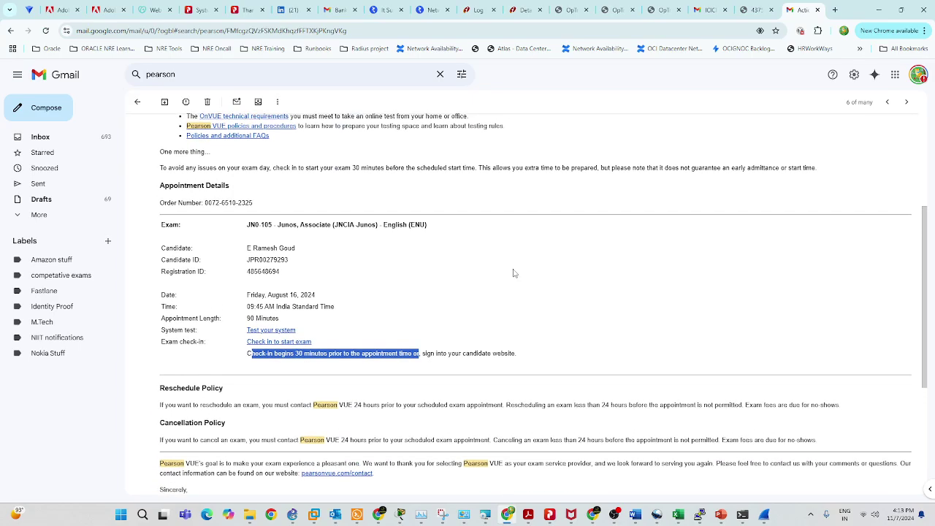
{"action": "scroll", "coordinate": [514, 270], "scroll_direction": "up", "scroll_amount": 1}
{"action": "scroll", "coordinate": [261, 214], "scroll_direction": "up", "scroll_amount": 2}
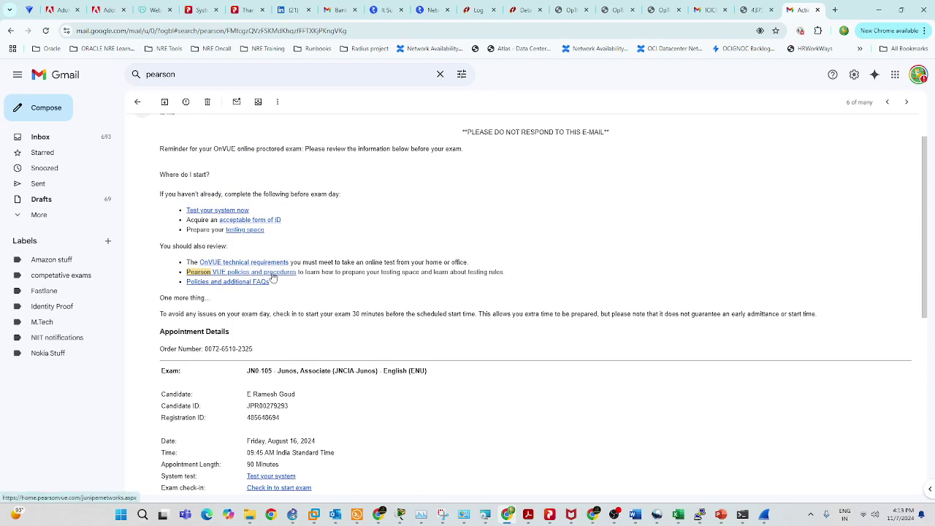
{"action": "scroll", "coordinate": [379, 340], "scroll_direction": "up", "scroll_amount": 1}
{"action": "scroll", "coordinate": [380, 340], "scroll_direction": "down", "scroll_amount": 2}
{"action": "left_click_drag", "start_coordinate": [251, 450], "coordinate": [419, 450]}
{"action": "scroll", "coordinate": [271, 322], "scroll_direction": "down", "scroll_amount": 3}
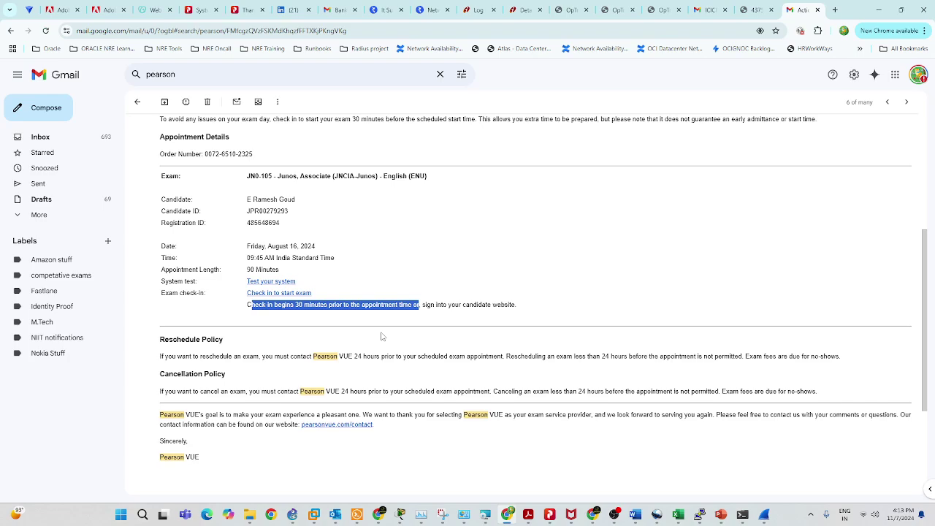
Follow the email's check-in link, then search Windows for 'pear' and close the search panel.
{"action": "left_click", "coordinate": [278, 291]}
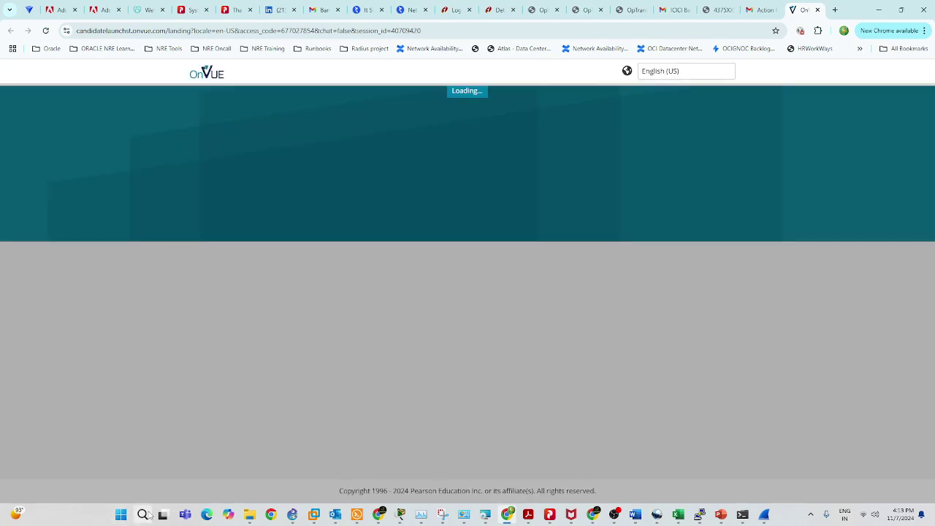
{"action": "left_click", "coordinate": [143, 513]}
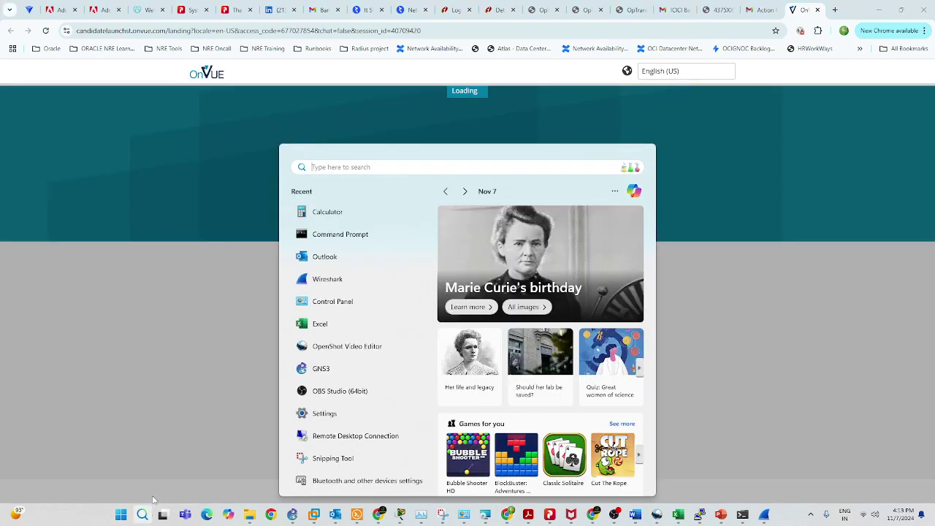
{"action": "type", "text": "puv"}
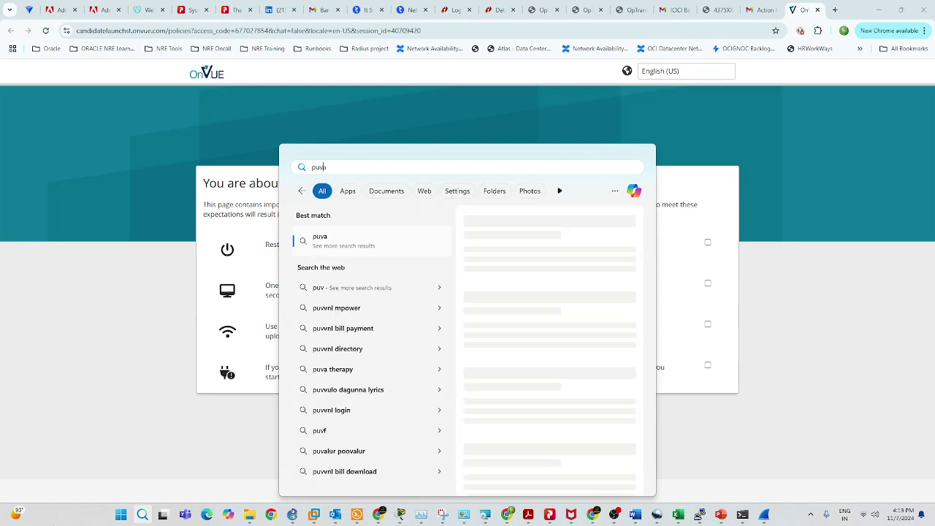
{"action": "type", "text": "a"}
{"action": "key", "text": "BackSpace"}
{"action": "key", "text": "BackSpace"}
{"action": "type", "text": "tt"}
{"action": "key", "text": "BackSpace"}
{"action": "key", "text": "BackSpace"}
{"action": "key", "text": "BackSpace"}
{"action": "type", "text": "owerpoint"}
{"action": "key", "text": "ctrl+a"}
{"action": "key", "text": "BackSpace"}
{"action": "type", "text": "pear"}
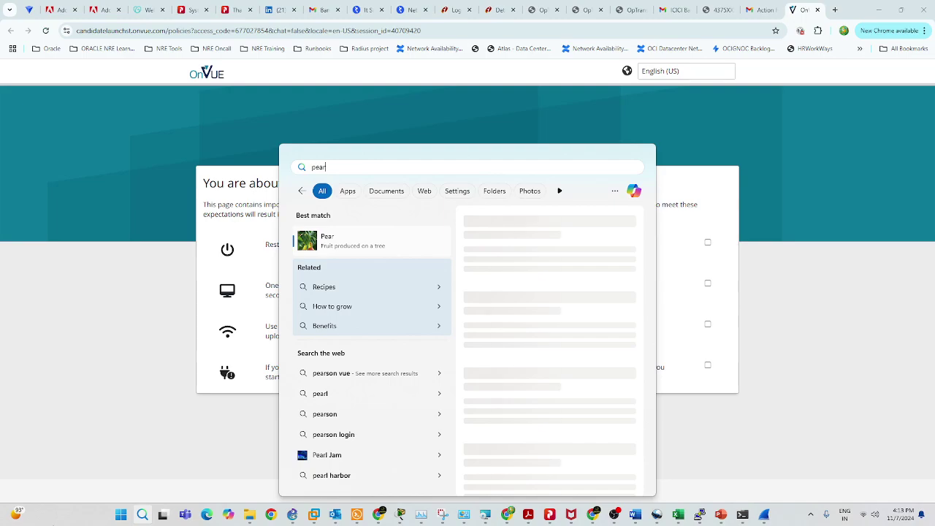
{"action": "left_click", "coordinate": [138, 152]}
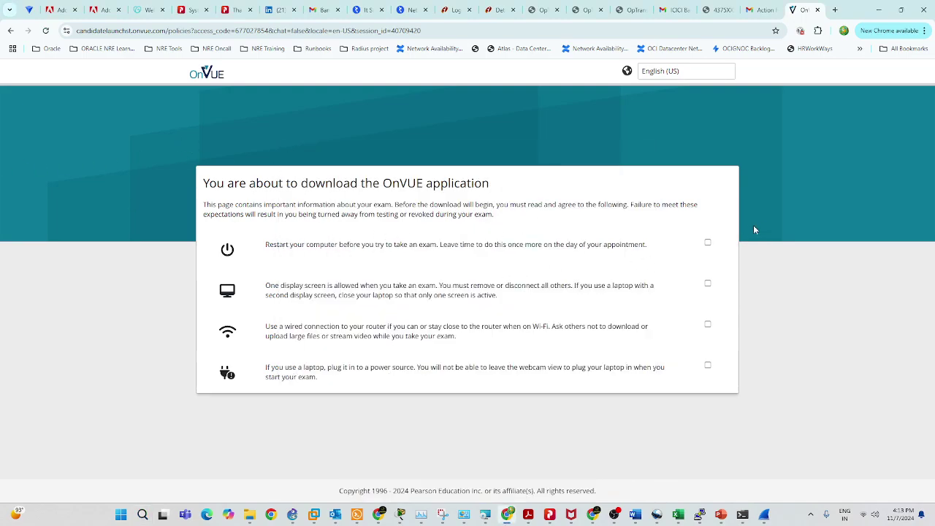
Tick all five readiness confirmations (restart, one display, network, power, I understand) and continue.
{"action": "left_click", "coordinate": [706, 241]}
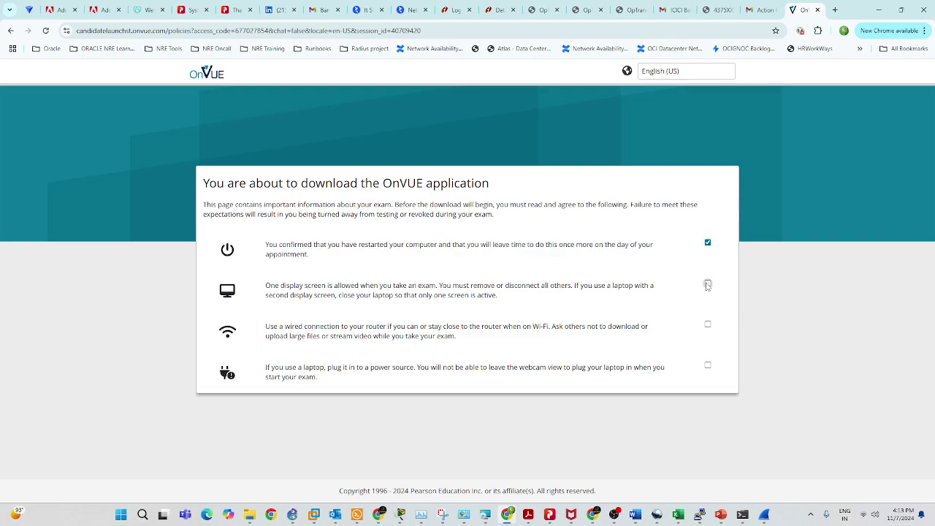
{"action": "left_click", "coordinate": [707, 285]}
{"action": "left_click", "coordinate": [707, 325]}
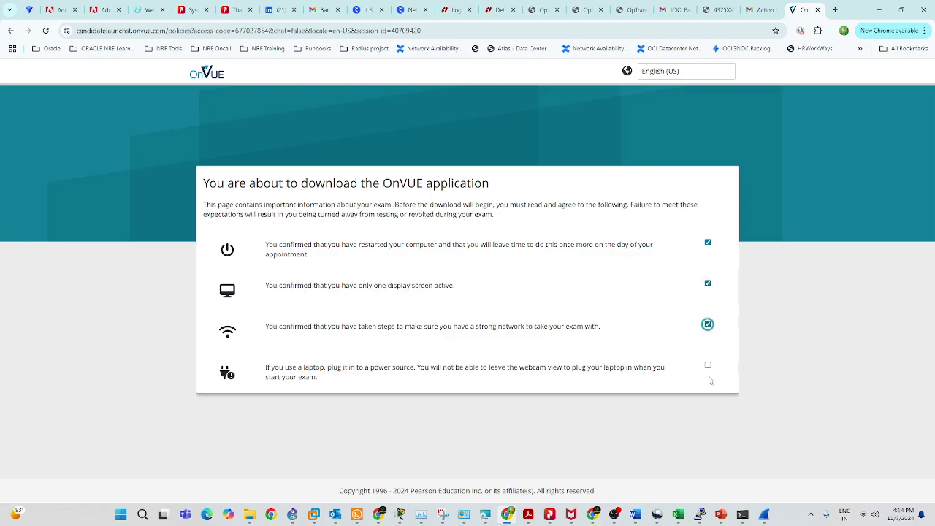
{"action": "left_click", "coordinate": [707, 365]}
{"action": "left_click_drag", "start_coordinate": [383, 168], "coordinate": [504, 169]}
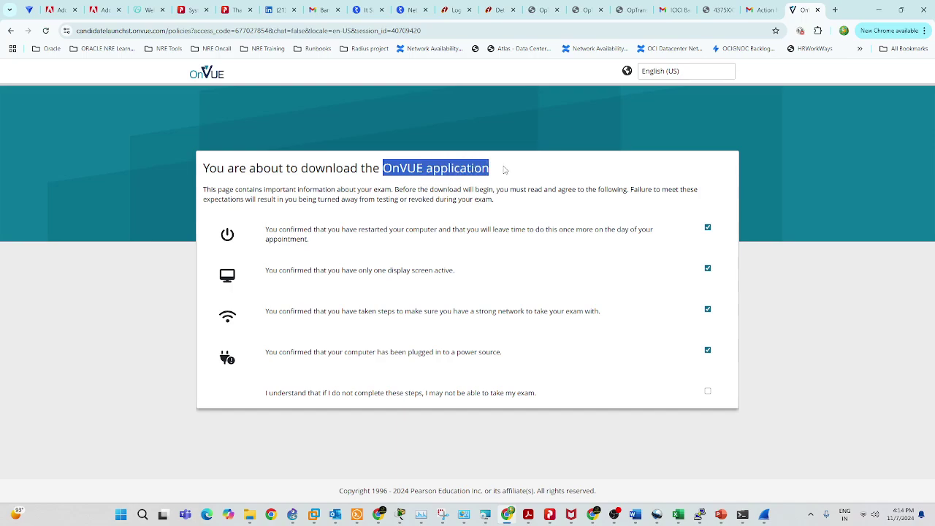
{"action": "left_click", "coordinate": [707, 391]}
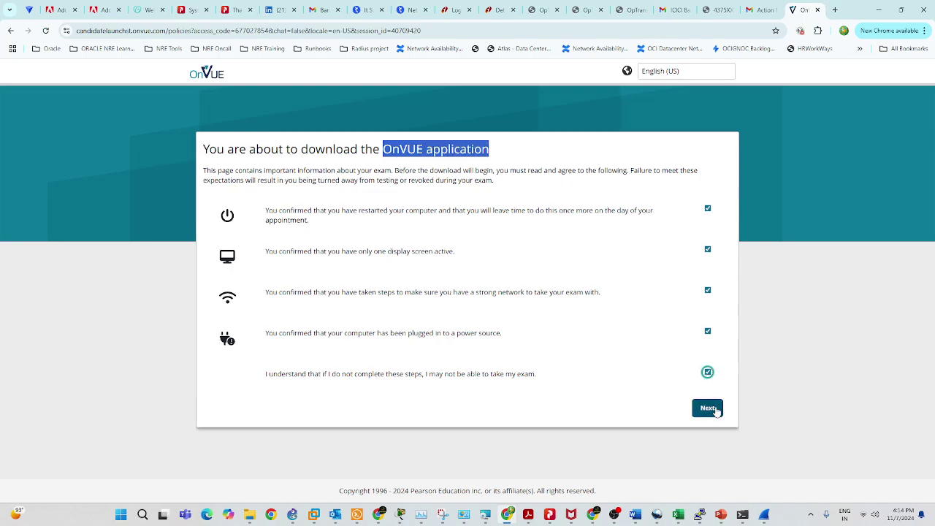
{"action": "left_click", "coordinate": [714, 408]}
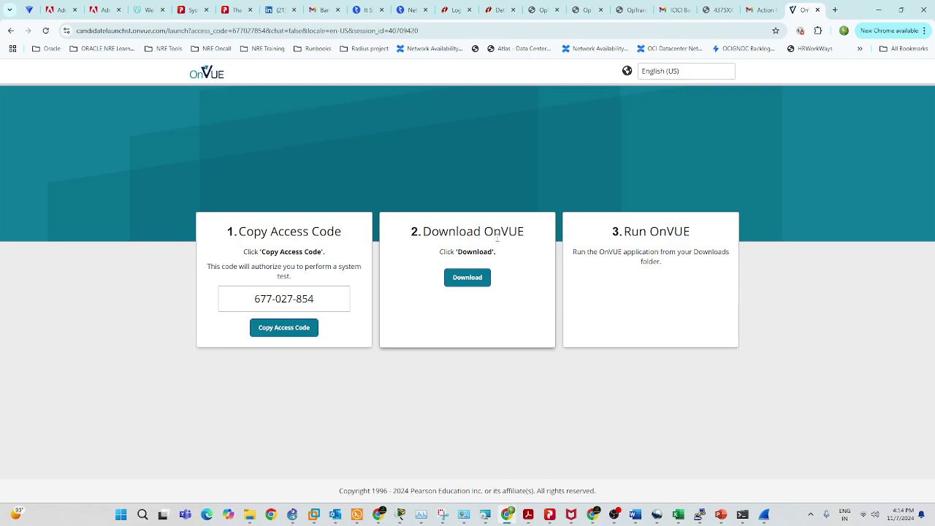
Download OnVUE-24.15.560.exe and run it from Chrome's recent downloads.
{"action": "left_click", "coordinate": [475, 277]}
{"action": "left_click", "coordinate": [825, 31]}
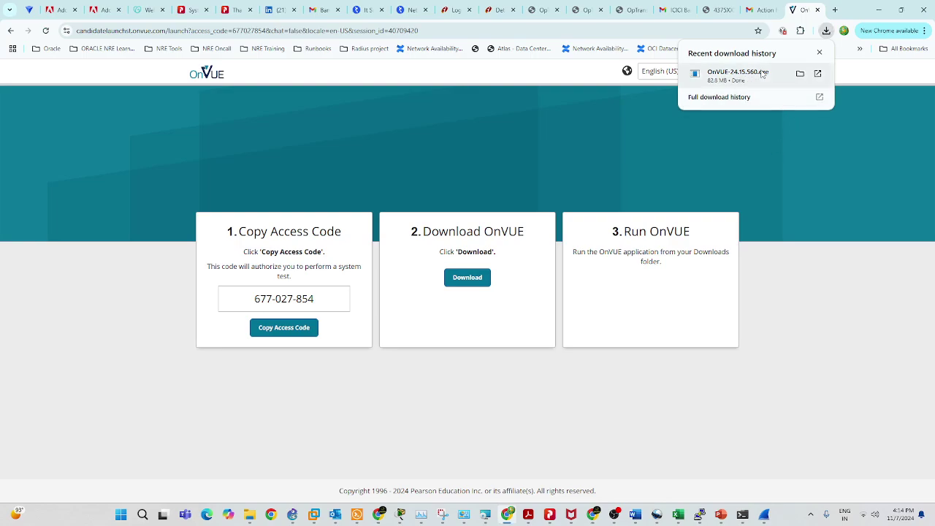
{"action": "left_click", "coordinate": [737, 73]}
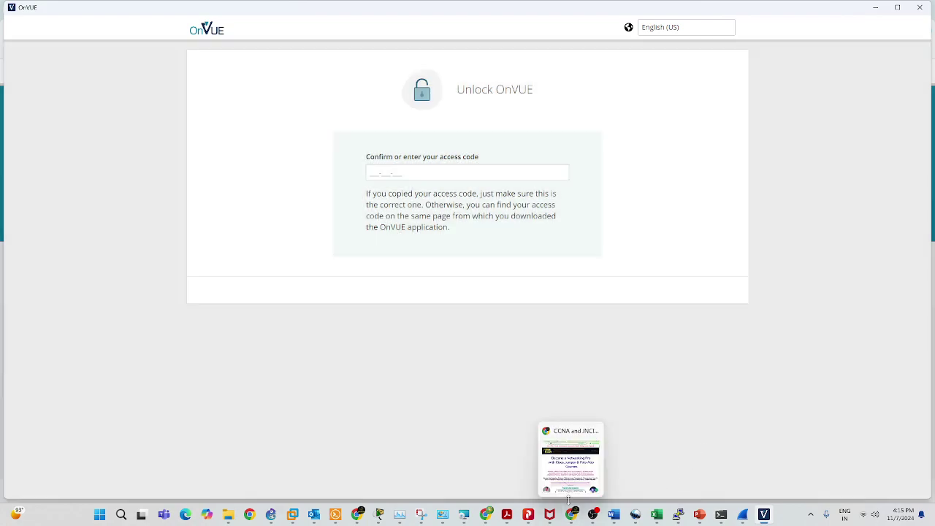
Copy the access code from the launch page, paste it into OnVUE and submit it.
{"action": "left_click", "coordinate": [485, 515]}
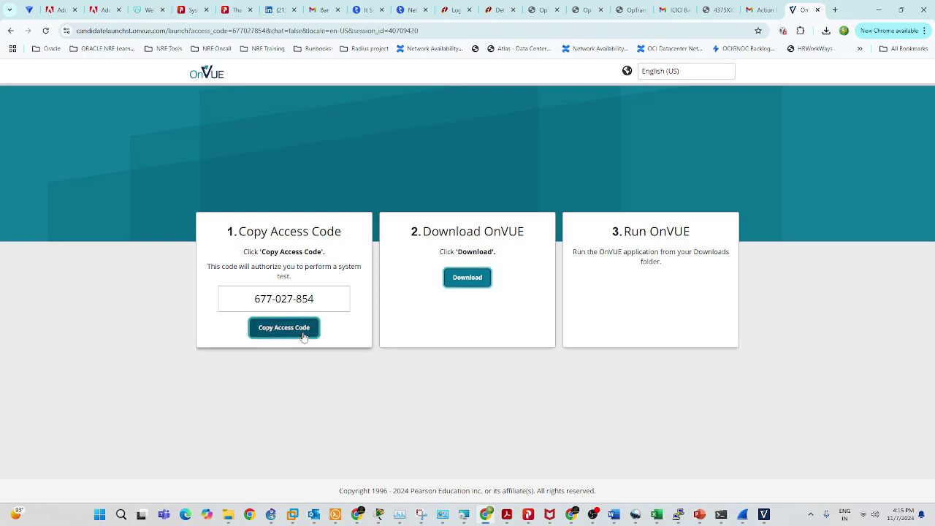
{"action": "left_click", "coordinate": [301, 328]}
{"action": "left_click", "coordinate": [763, 514]}
{"action": "left_click", "coordinate": [386, 173]}
{"action": "key", "text": "ctrl+v"}
{"action": "left_click", "coordinate": [731, 297]}
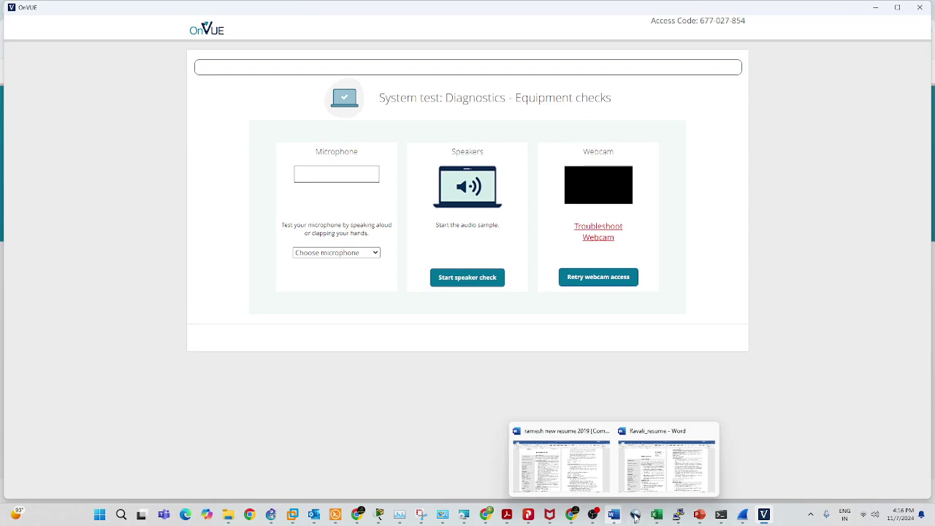
{"action": "mouse_move", "coordinate": [579, 517]}
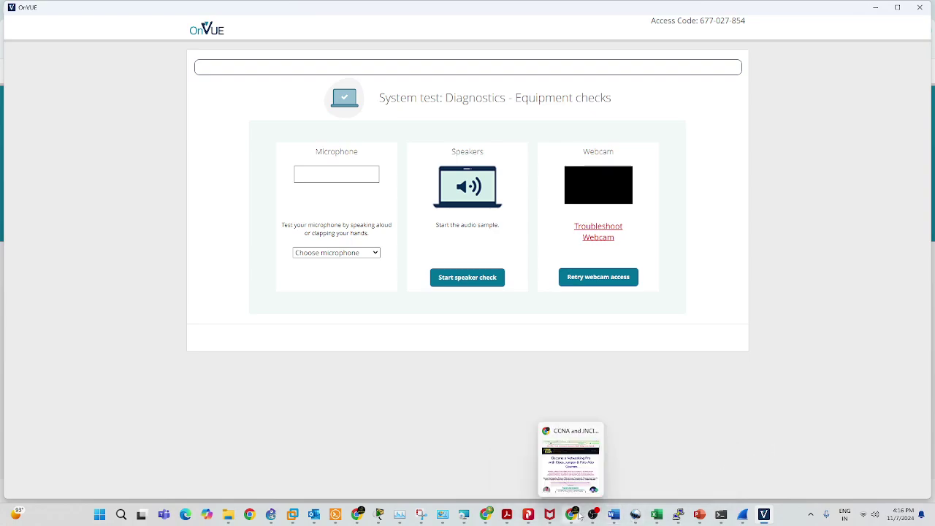
Switch back to Chrome, then bring the OBS Studio window to the front.
{"action": "left_click", "coordinate": [484, 518]}
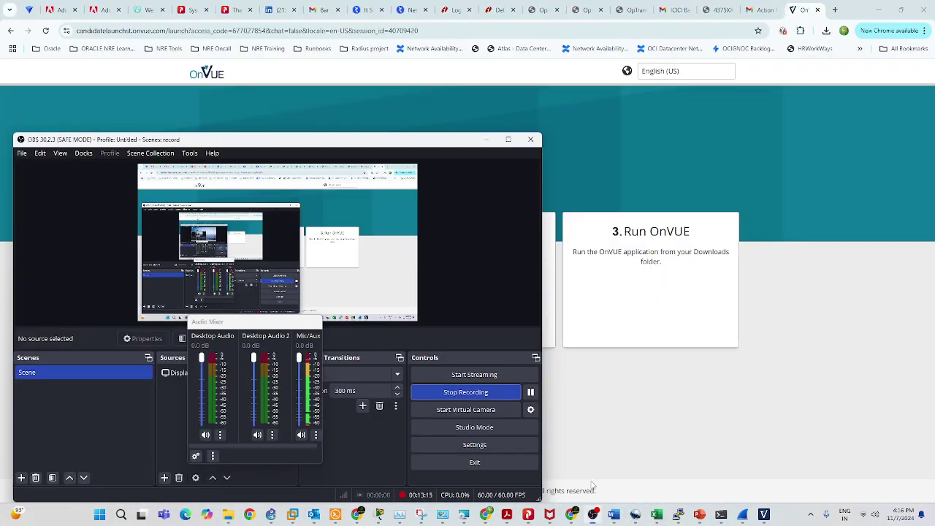
{"action": "left_click", "coordinate": [593, 514]}
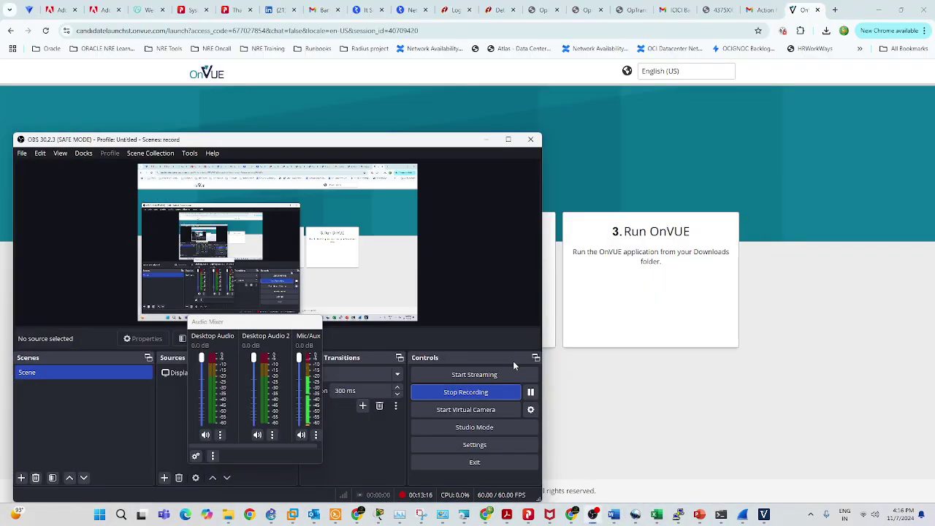